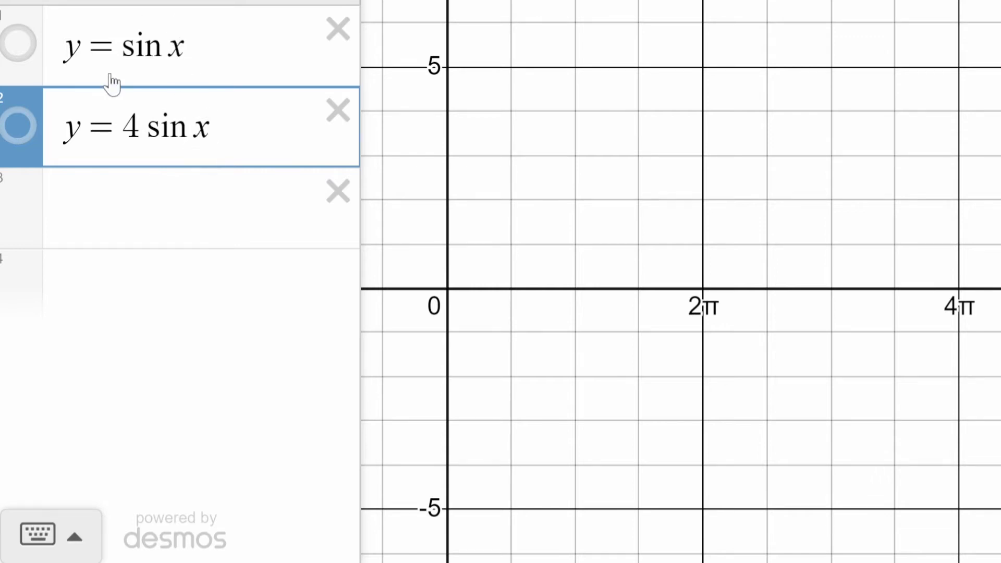
Step: Turn on the graph of y = sin x and leave y = 4 sin x hidden
{"action": "left_click", "coordinate": [22, 51]}
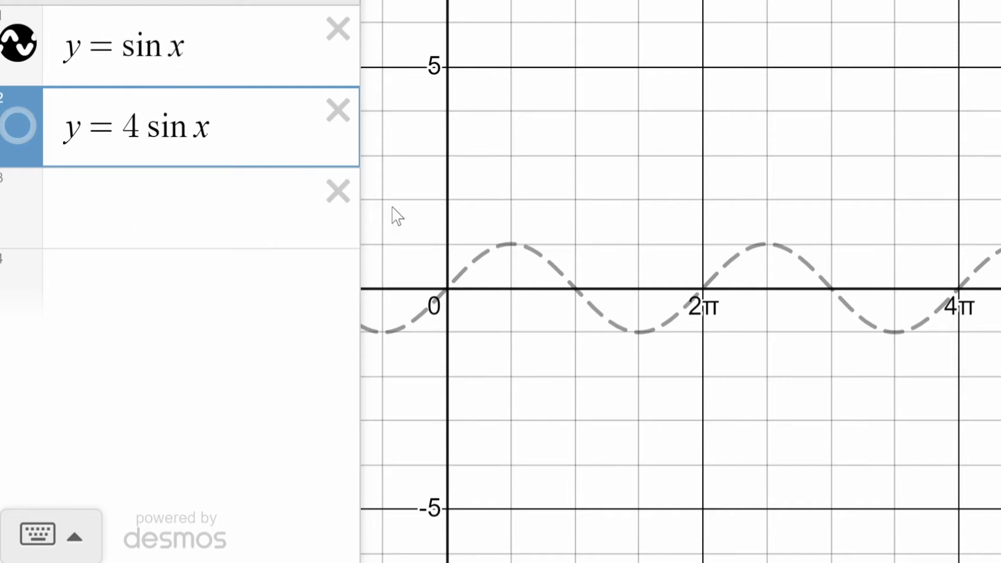
{"action": "left_click", "coordinate": [515, 245]}
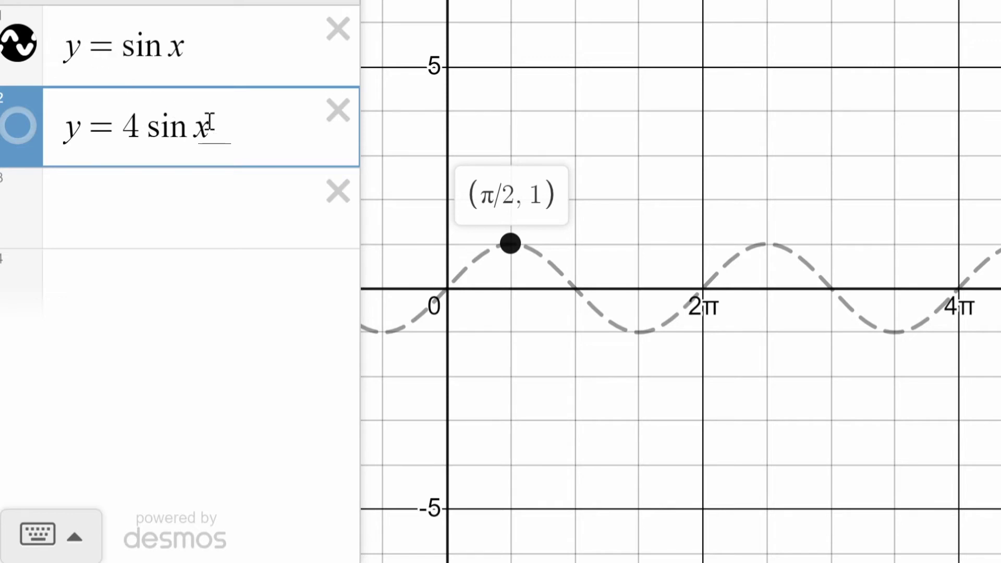
{"action": "left_click_drag", "start_coordinate": [217, 128], "coordinate": [151, 127]}
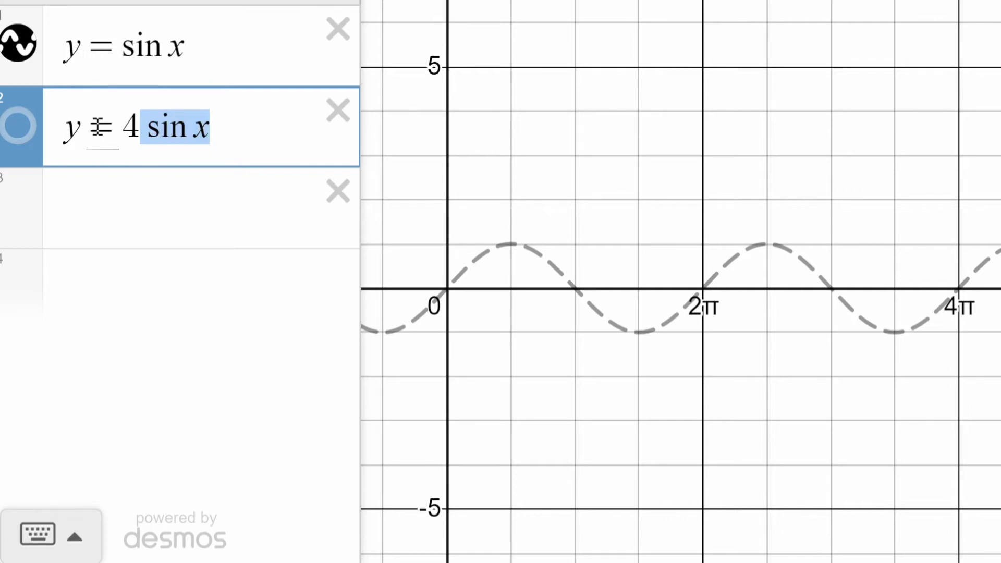
{"action": "mouse_move", "coordinate": [578, 301]}
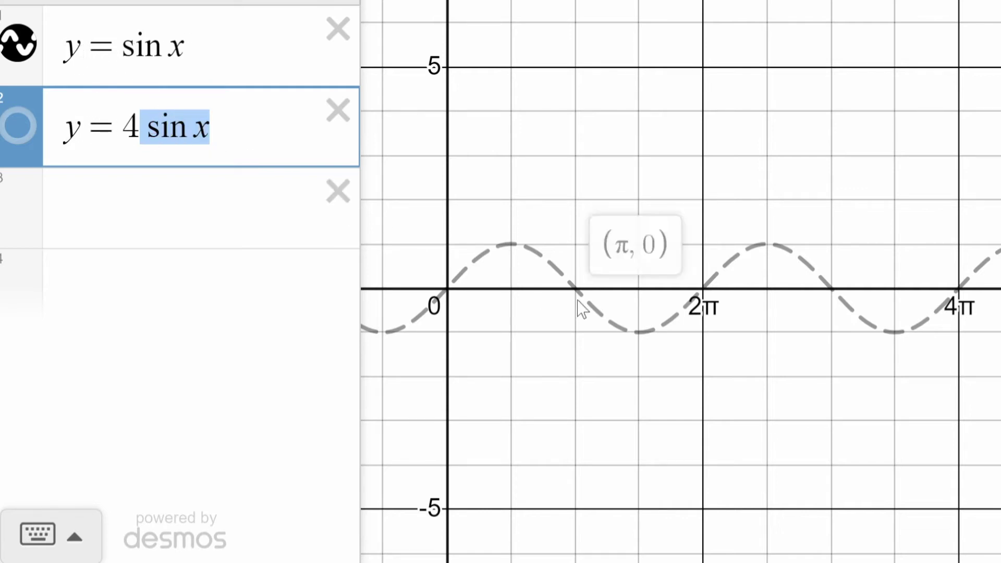
{"action": "left_click", "coordinate": [637, 332]}
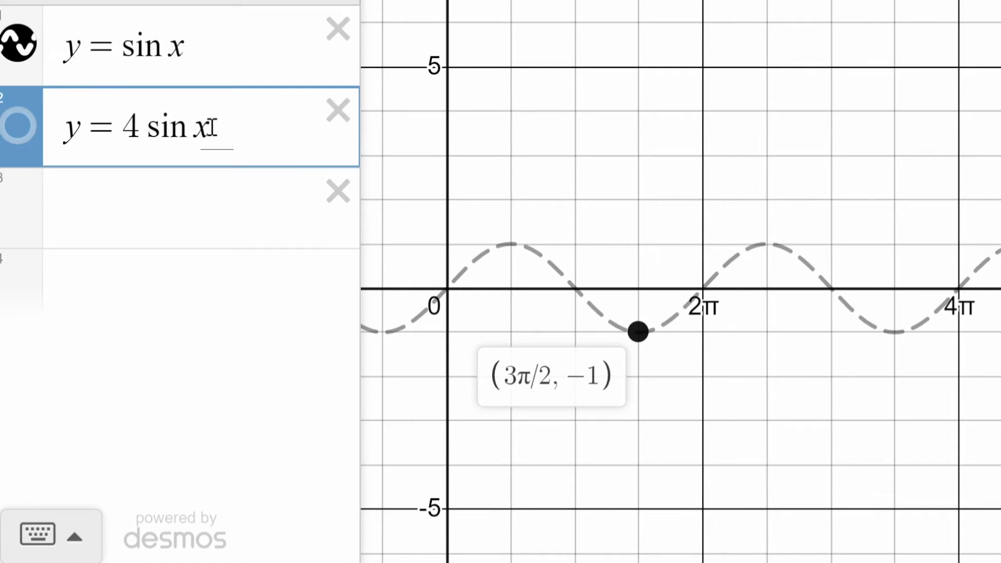
{"action": "left_click_drag", "start_coordinate": [211, 126], "coordinate": [151, 127]}
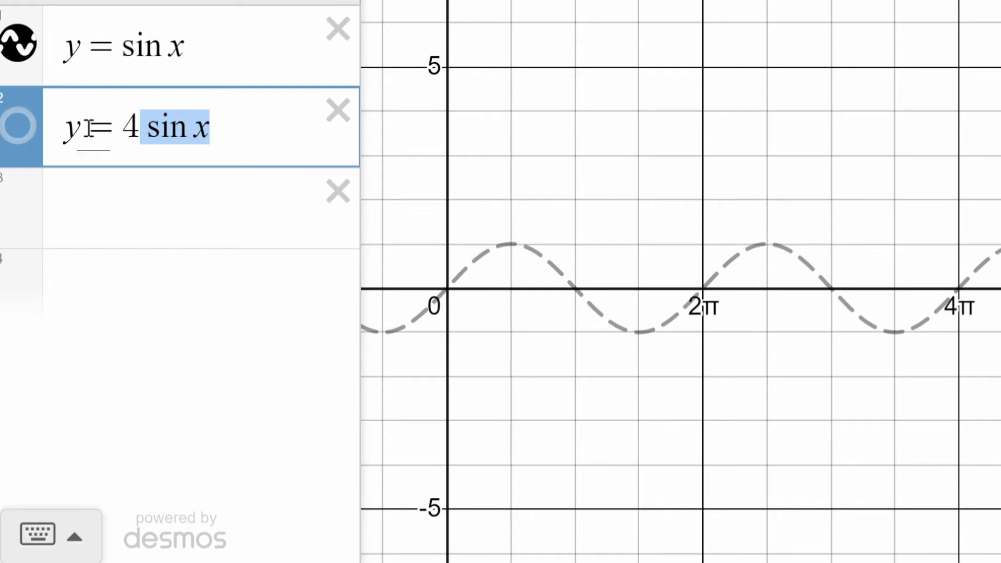
{"action": "left_click", "coordinate": [140, 128]}
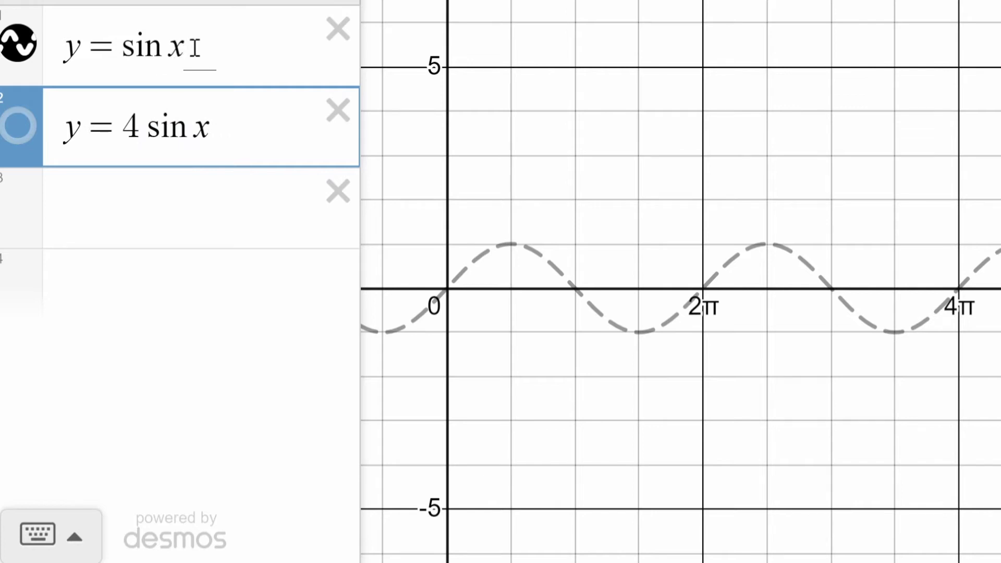
{"action": "left_click_drag", "start_coordinate": [194, 49], "coordinate": [121, 47]}
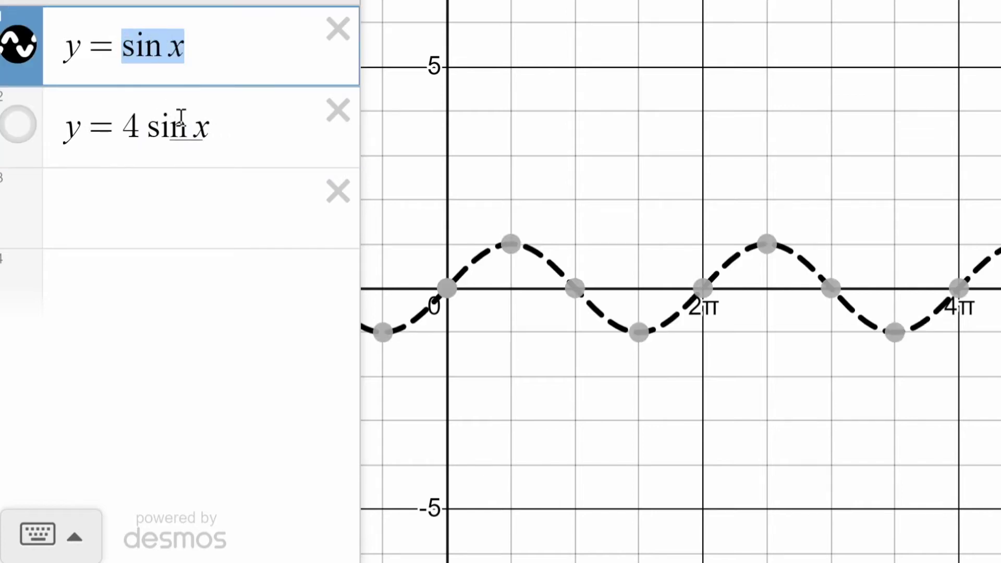
{"action": "left_click", "coordinate": [207, 127]}
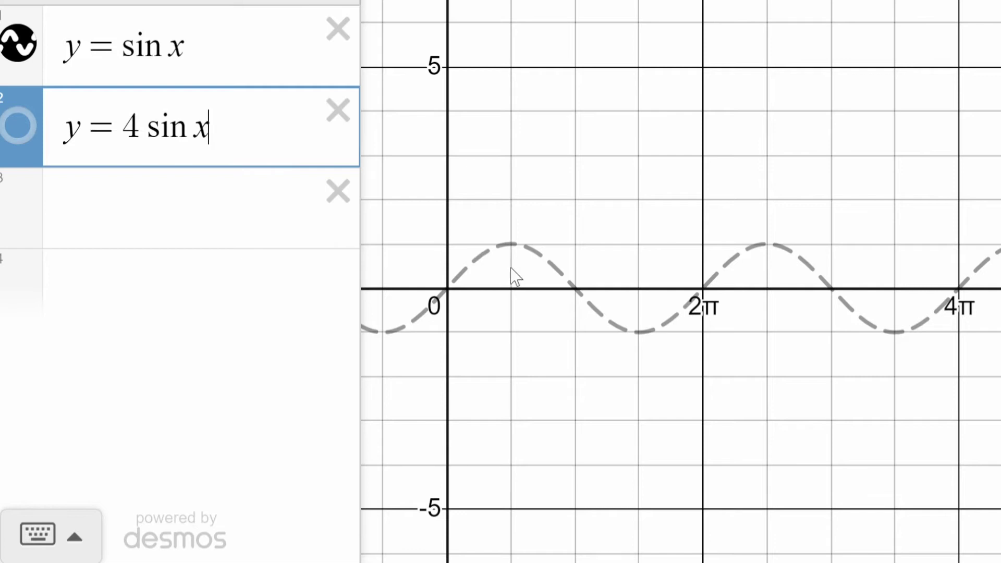
{"action": "left_click", "coordinate": [574, 288]}
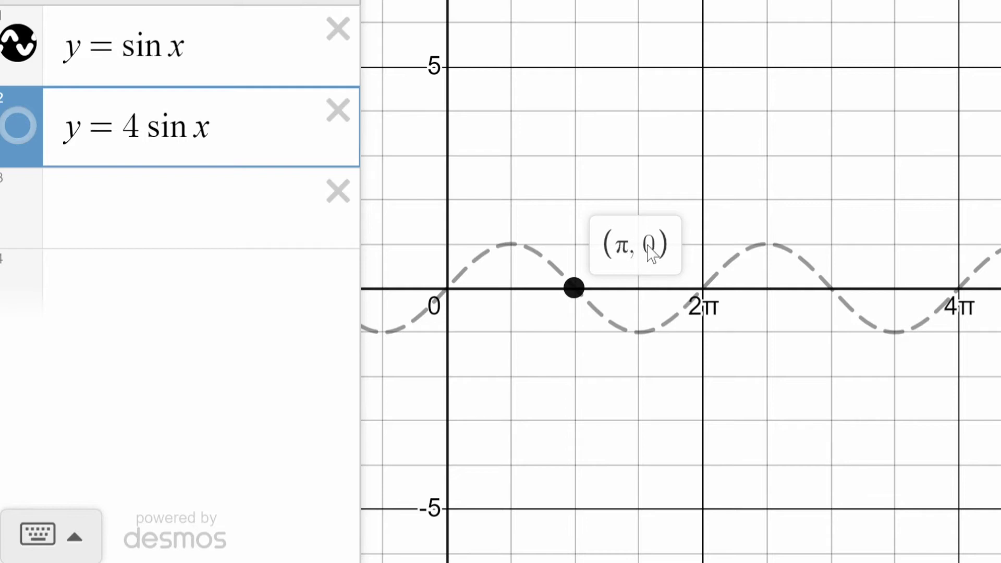
{"action": "left_click_drag", "start_coordinate": [186, 46], "coordinate": [171, 47]}
{"action": "left_click_drag", "start_coordinate": [82, 46], "coordinate": [67, 47]}
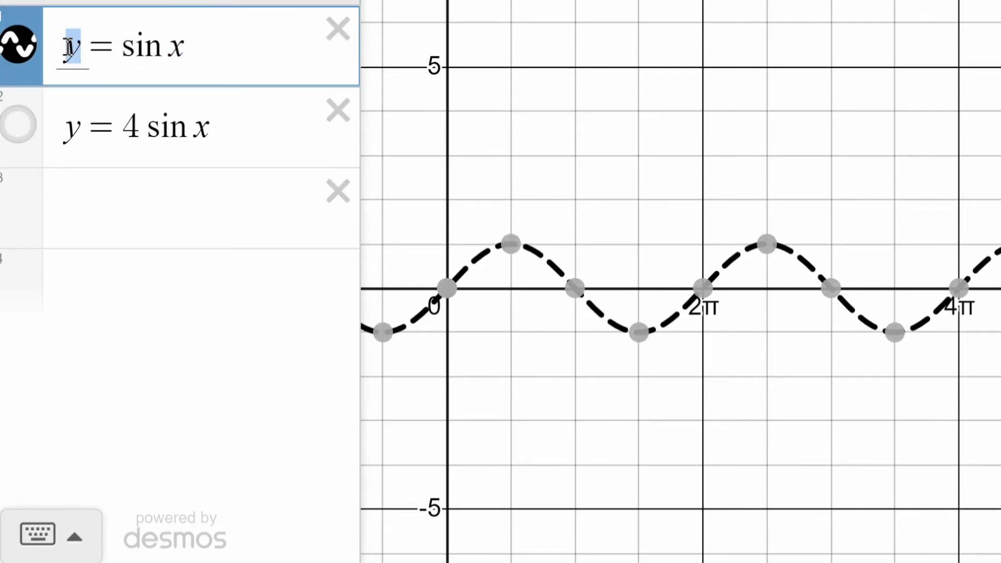
{"action": "left_click", "coordinate": [224, 66]}
{"action": "left_click_drag", "start_coordinate": [212, 128], "coordinate": [148, 131]}
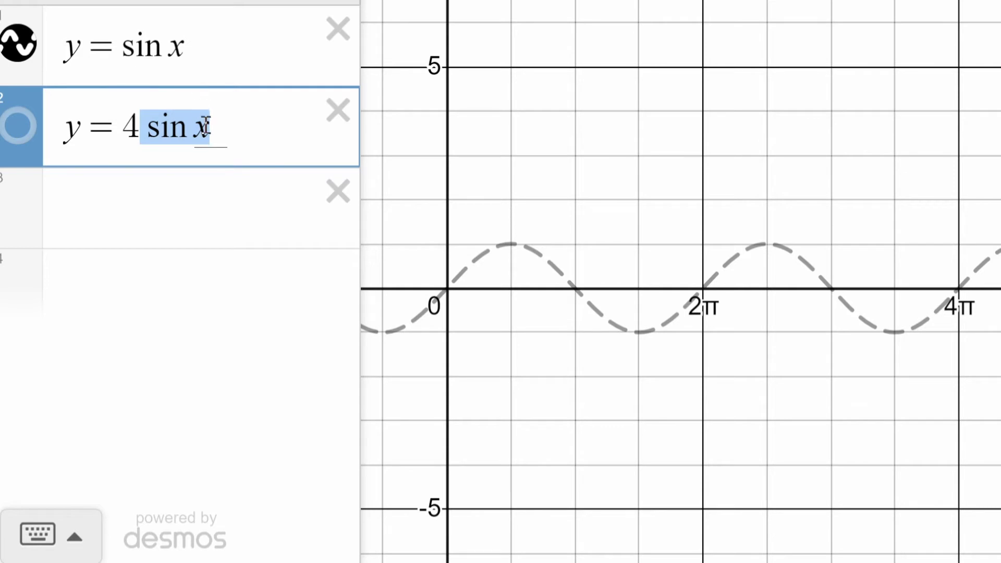
{"action": "left_click", "coordinate": [578, 288]}
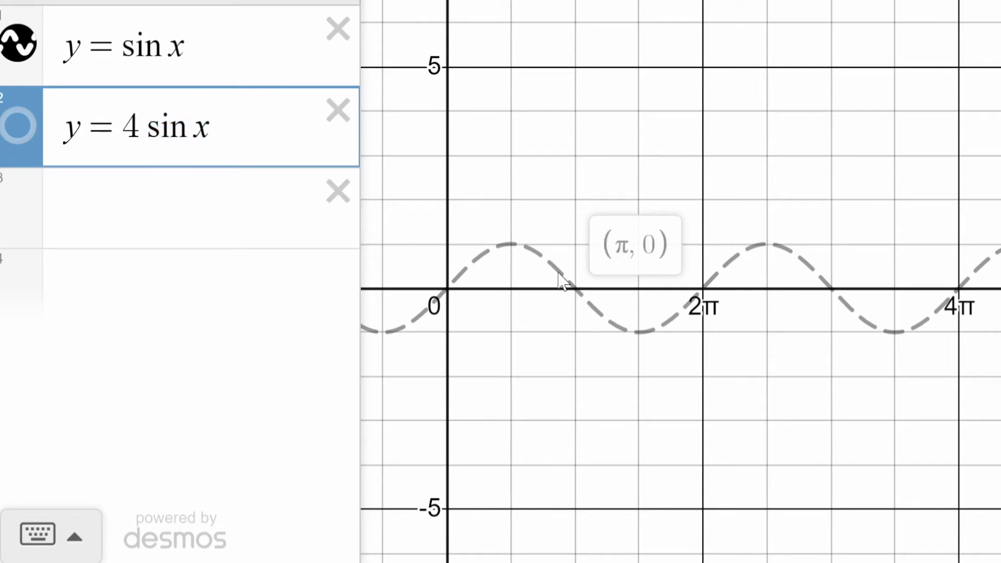
Step: Graph y = 4 sin x and label peaks (π/2, 1), (π/2, 4) and troughs (3π/2, −1), (3π/2, −4)
{"action": "left_click", "coordinate": [25, 136]}
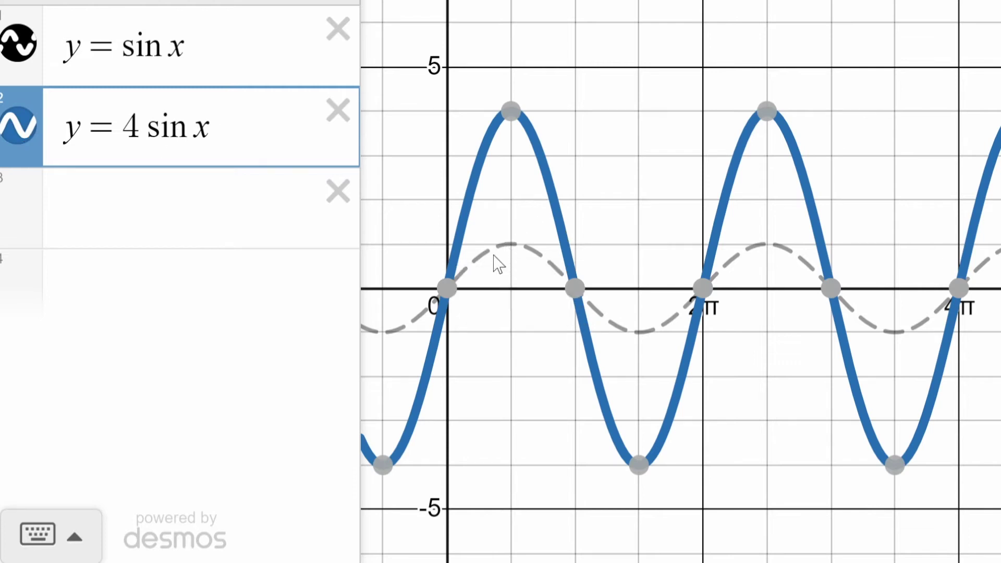
{"action": "left_click", "coordinate": [511, 244]}
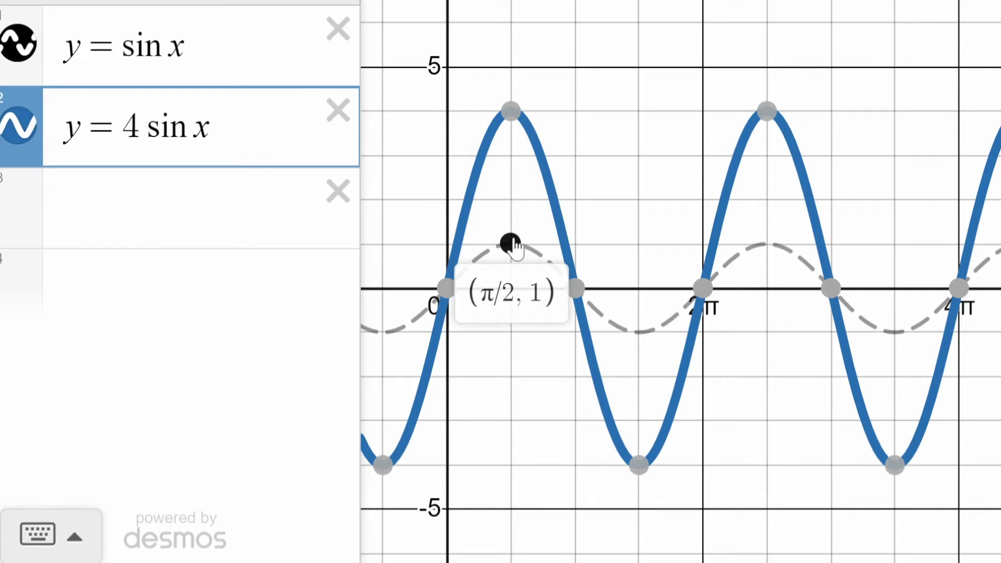
{"action": "left_click", "coordinate": [511, 111]}
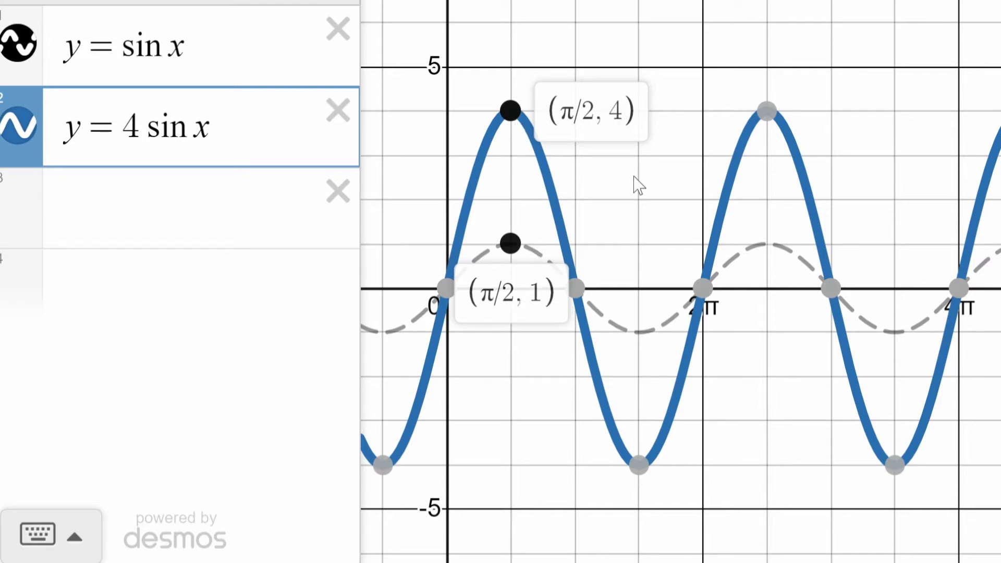
{"action": "left_click", "coordinate": [639, 331]}
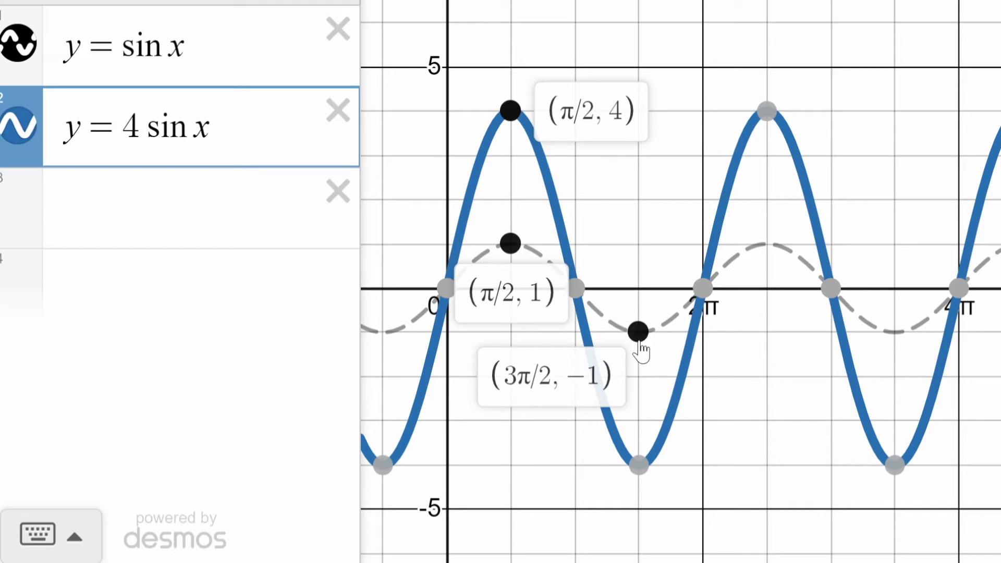
{"action": "left_click", "coordinate": [638, 464]}
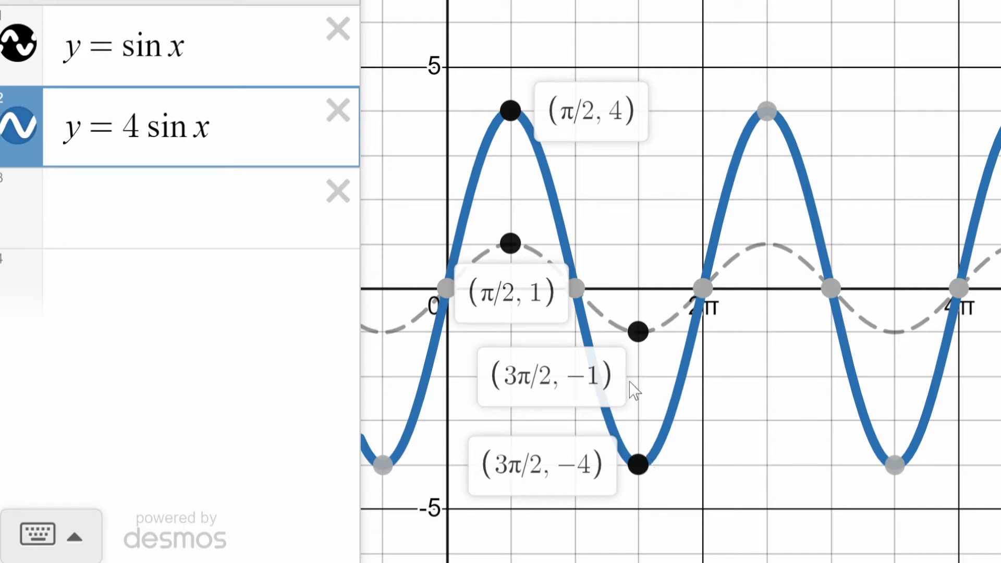
Step: Remove the four peak and trough labels and label the shared x-intercept (π, 0)
{"action": "left_click", "coordinate": [638, 464]}
{"action": "left_click", "coordinate": [638, 332]}
{"action": "left_click", "coordinate": [511, 244]}
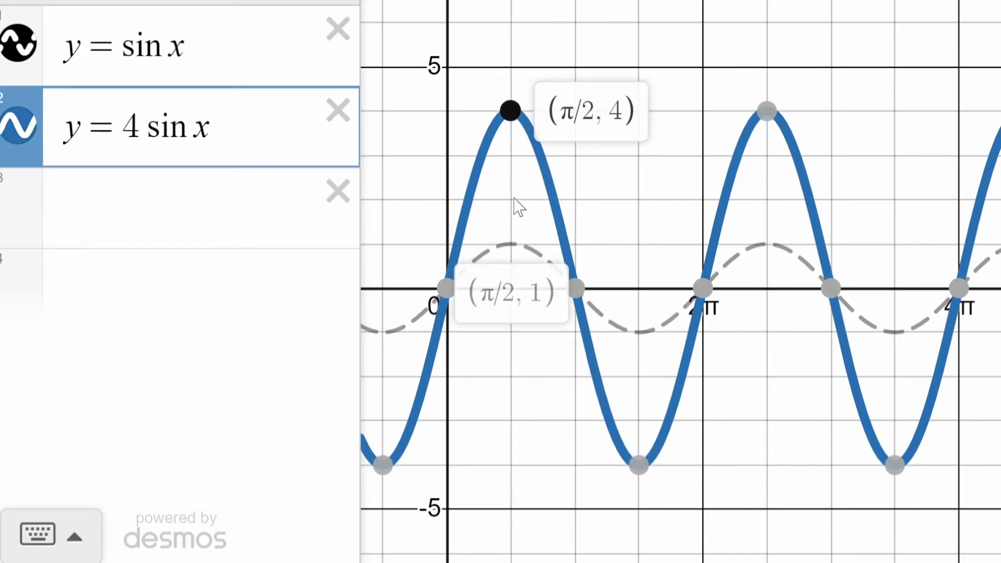
{"action": "left_click", "coordinate": [511, 111]}
{"action": "left_click", "coordinate": [573, 288]}
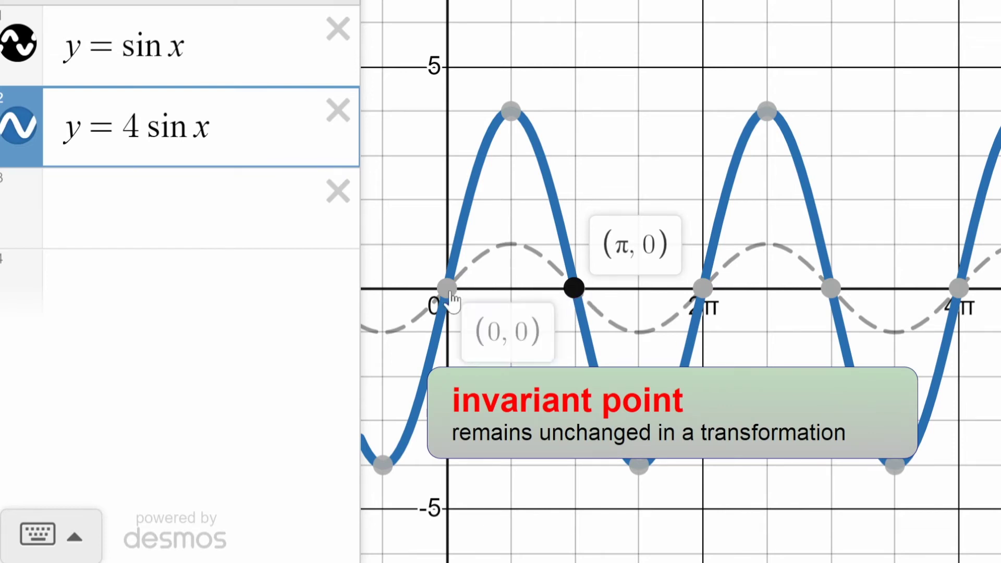
Step: Label the shared x-intercepts at (0, 0), (2π, 0), (3π, 0) and (4π, 0)
{"action": "left_click", "coordinate": [447, 289]}
{"action": "left_click", "coordinate": [704, 289]}
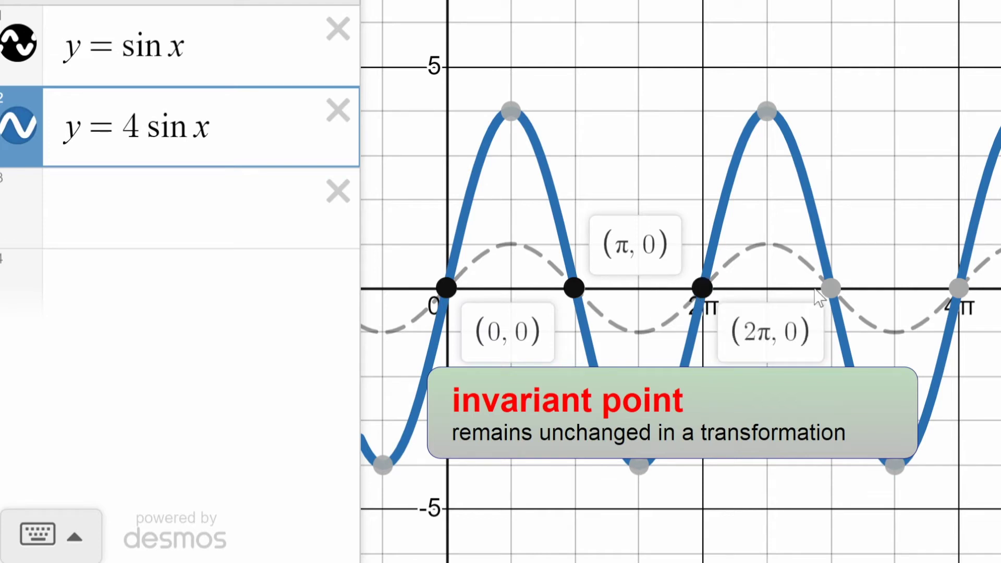
{"action": "left_click", "coordinate": [832, 288]}
{"action": "left_click", "coordinate": [958, 290]}
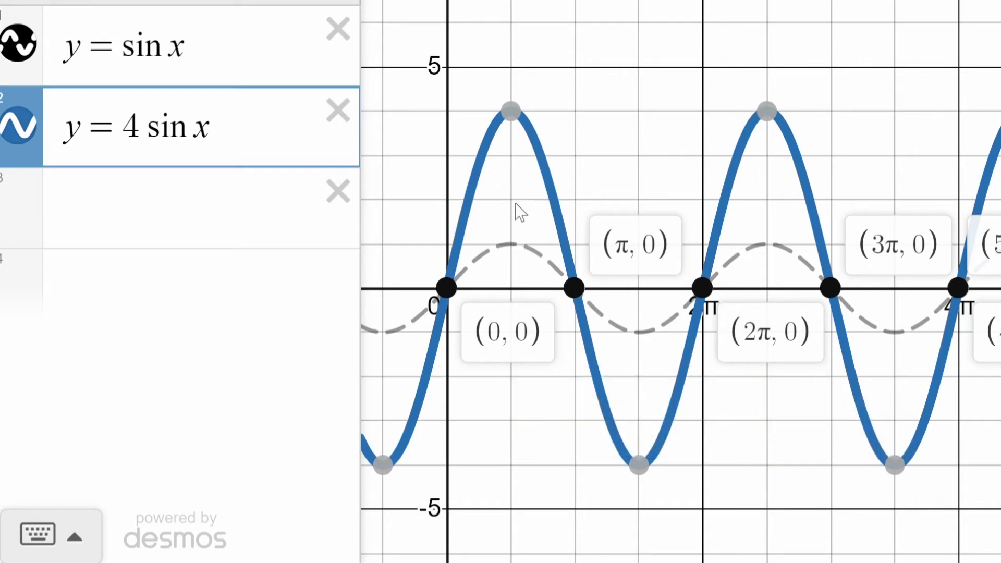
{"action": "mouse_move", "coordinate": [514, 116]}
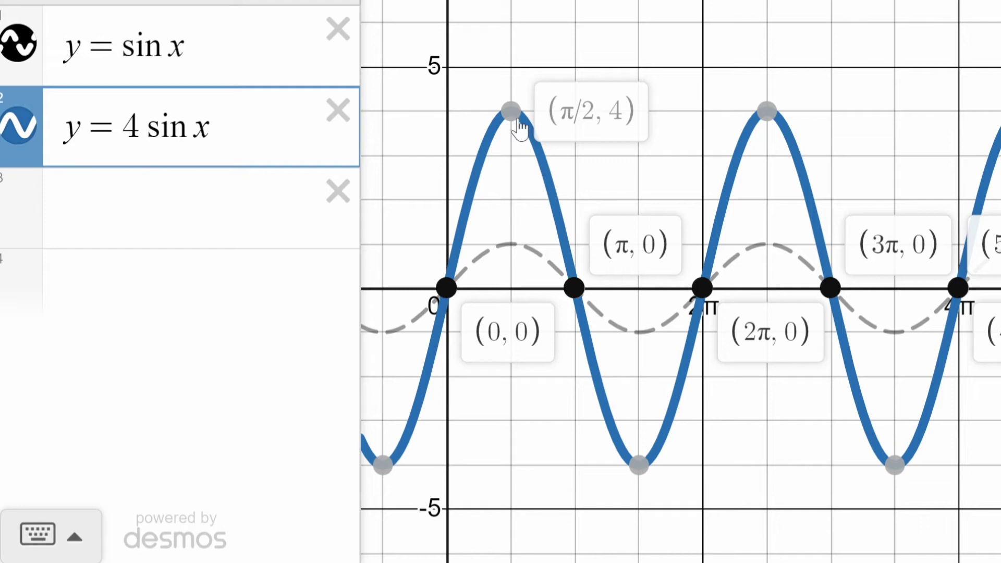
{"action": "mouse_move", "coordinate": [641, 338]}
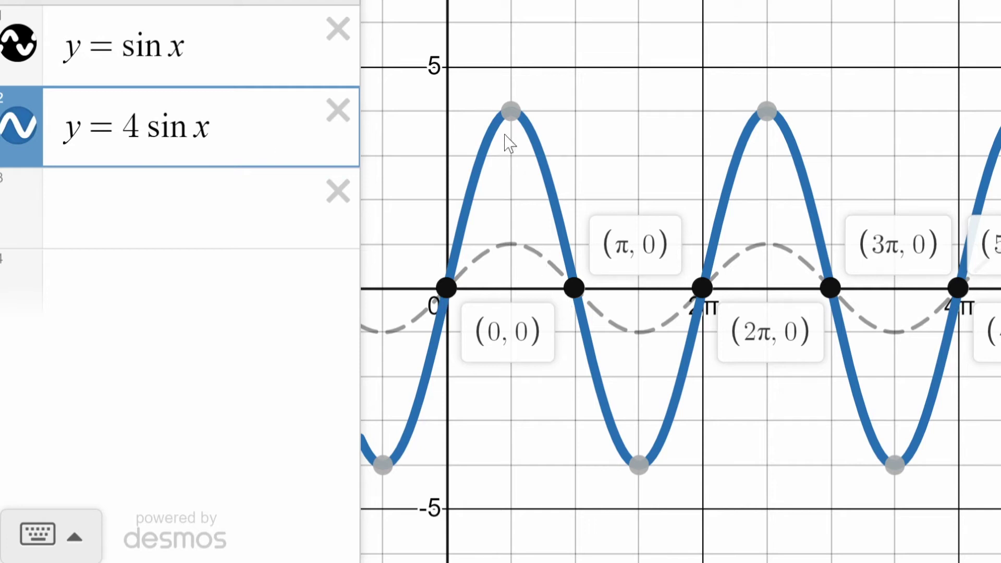
Step: Hide y = 4 sin x and change its coefficient from 4 to 1/4
{"action": "left_click", "coordinate": [23, 128]}
{"action": "left_click_drag", "start_coordinate": [144, 127], "coordinate": [130, 126]}
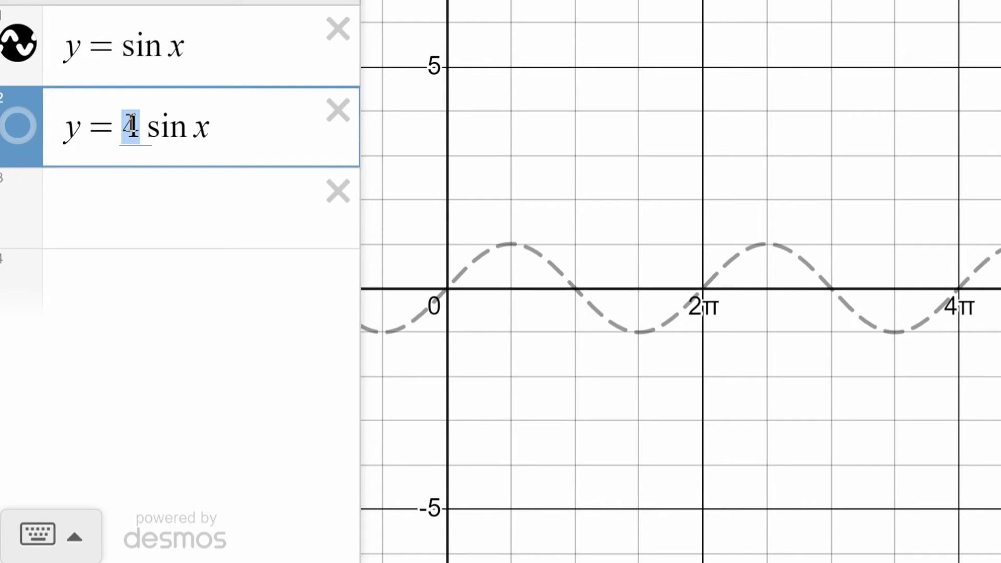
{"action": "key", "text": "BackSpace"}
{"action": "type", "text": "1/4"}
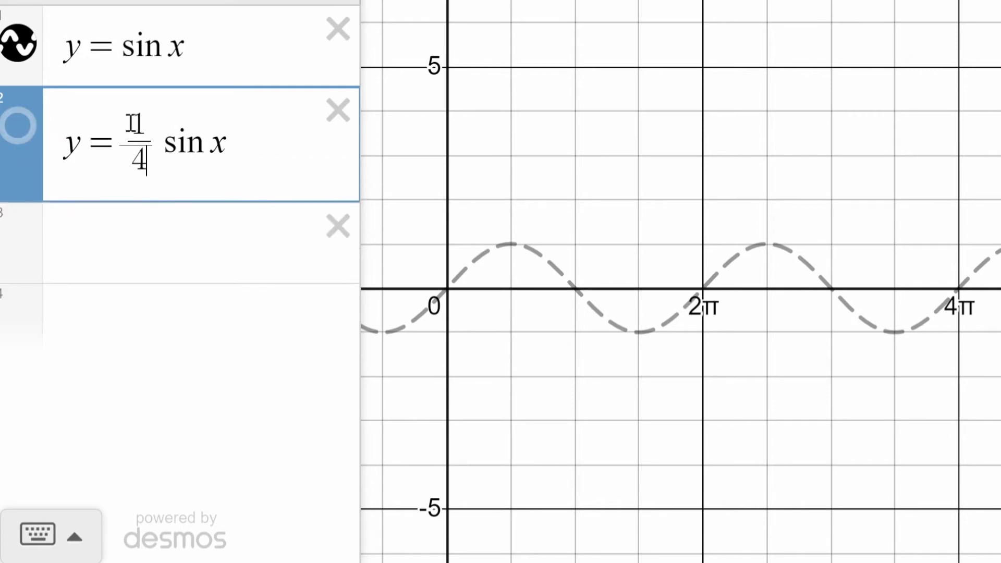
{"action": "left_click", "coordinate": [225, 144]}
Step: Label the sin x peak (π/2, 1) and trough (3π/2, −1)
{"action": "left_click", "coordinate": [513, 251]}
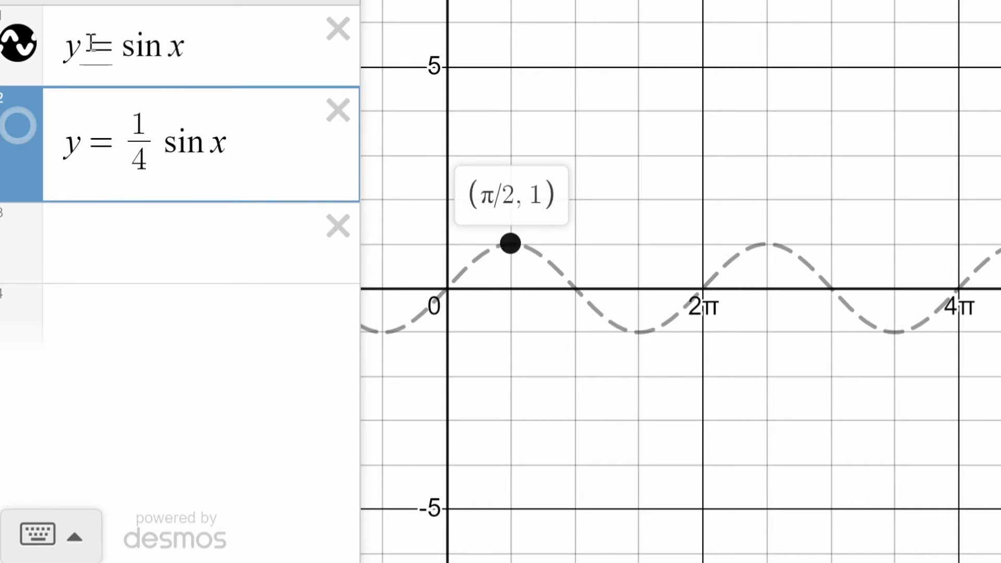
{"action": "left_click_drag", "start_coordinate": [228, 141], "coordinate": [157, 142]}
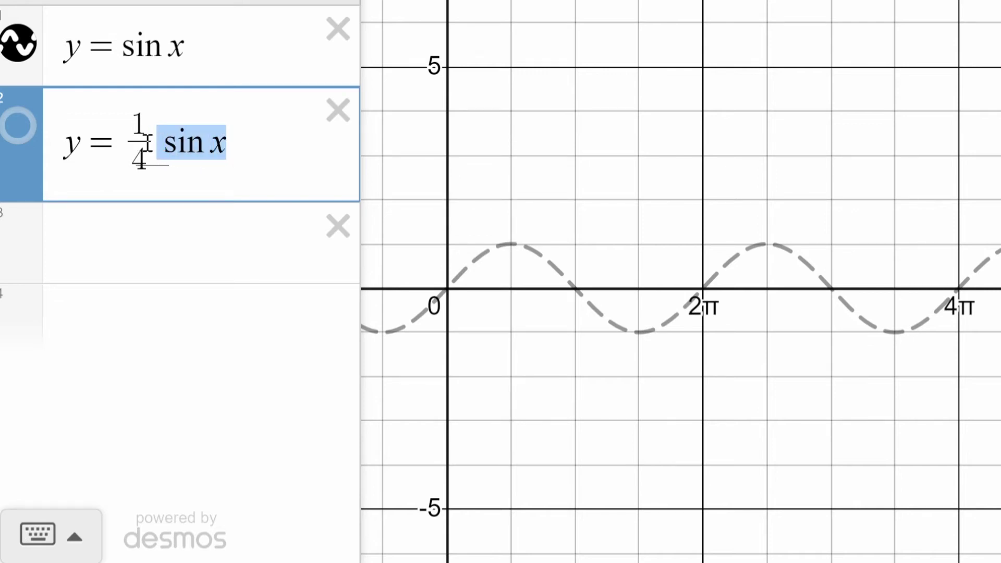
{"action": "left_click", "coordinate": [512, 244]}
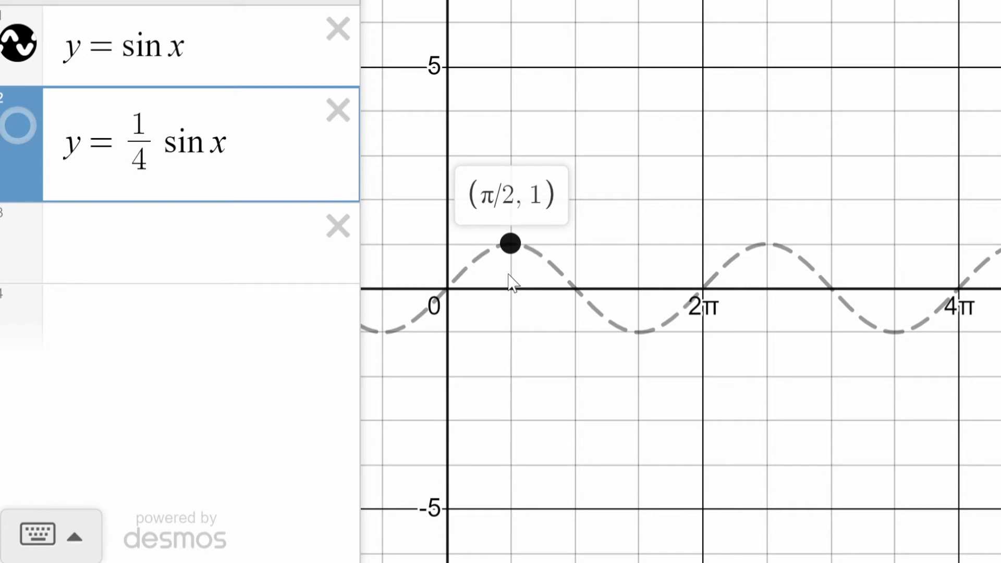
{"action": "left_click", "coordinate": [638, 332]}
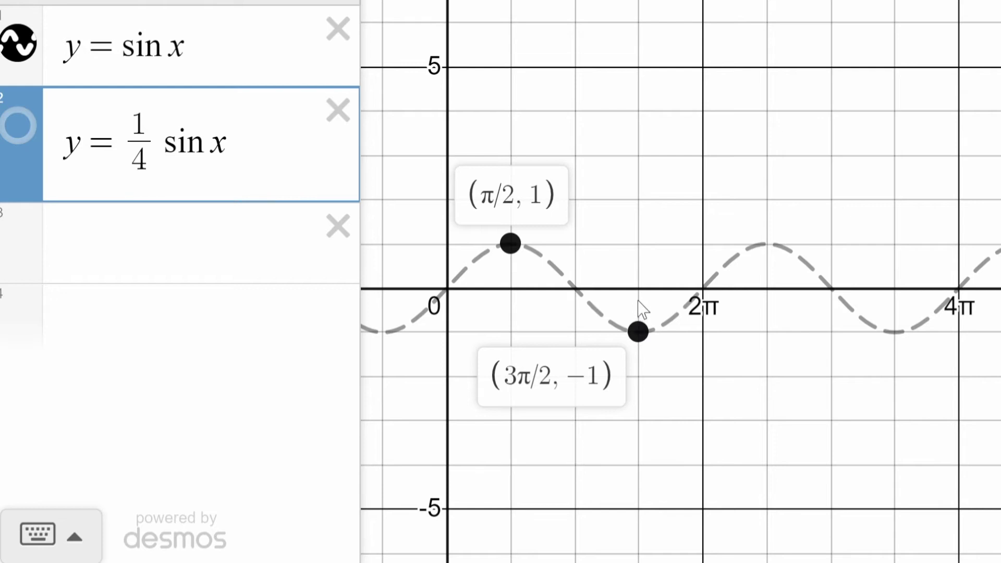
{"action": "mouse_move", "coordinate": [578, 292]}
Step: Graph y = ¼ sin x and label its peak (π/2, 0.25) and trough (3π/2, −0.25) beside sin x's
{"action": "left_click", "coordinate": [19, 137]}
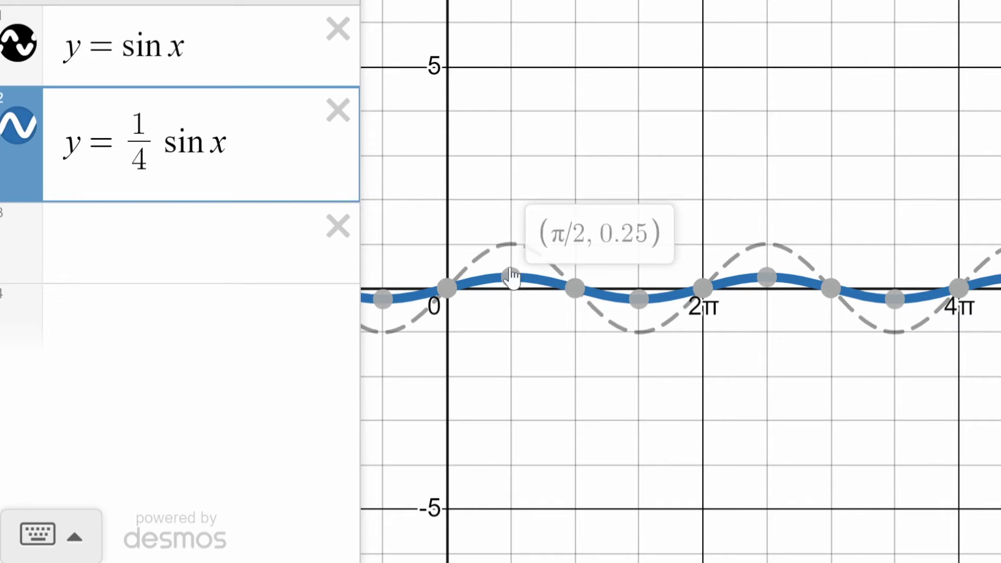
{"action": "left_click", "coordinate": [512, 244]}
{"action": "left_click", "coordinate": [511, 276]}
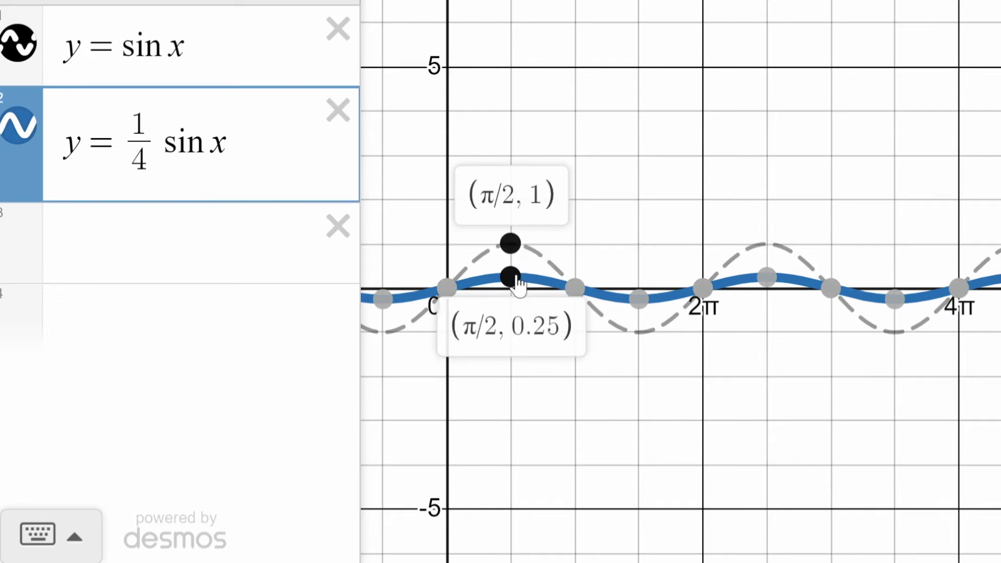
{"action": "left_click", "coordinate": [638, 300]}
{"action": "left_click", "coordinate": [638, 332]}
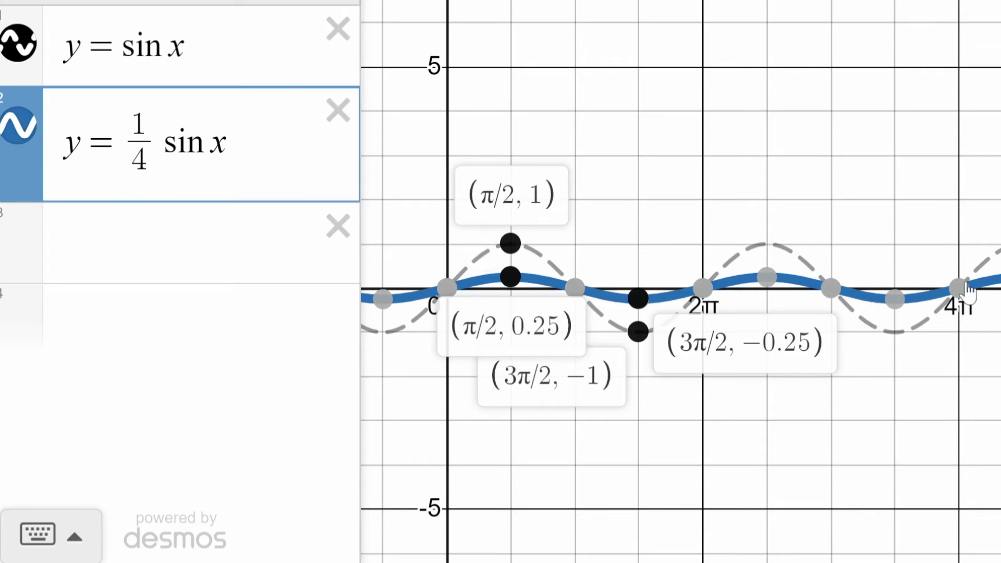
{"action": "left_click", "coordinate": [269, 159]}
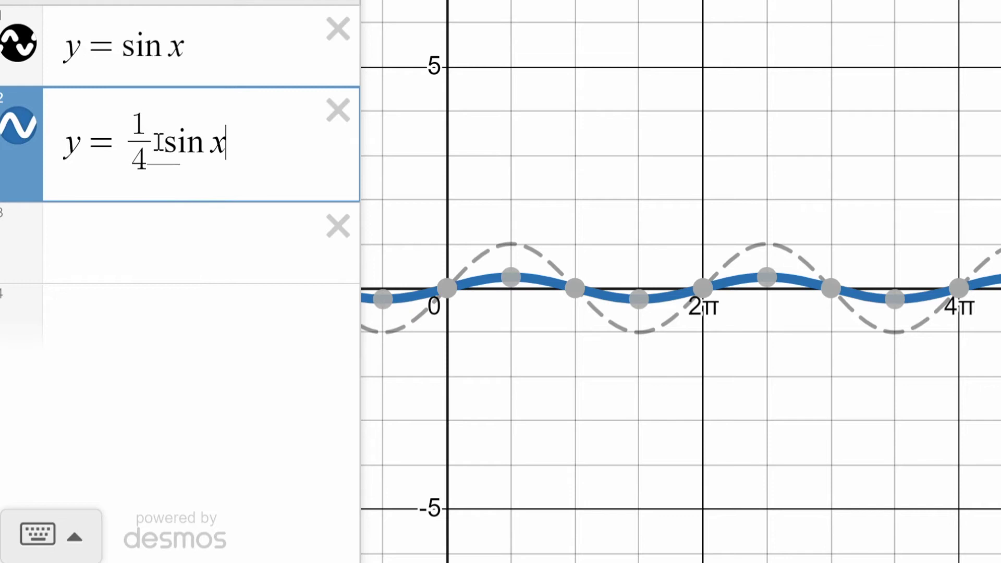
Step: Replace 1/4 with a and add its slider, giving y = a sin x at a = 1
{"action": "left_click_drag", "start_coordinate": [162, 145], "coordinate": [139, 142]}
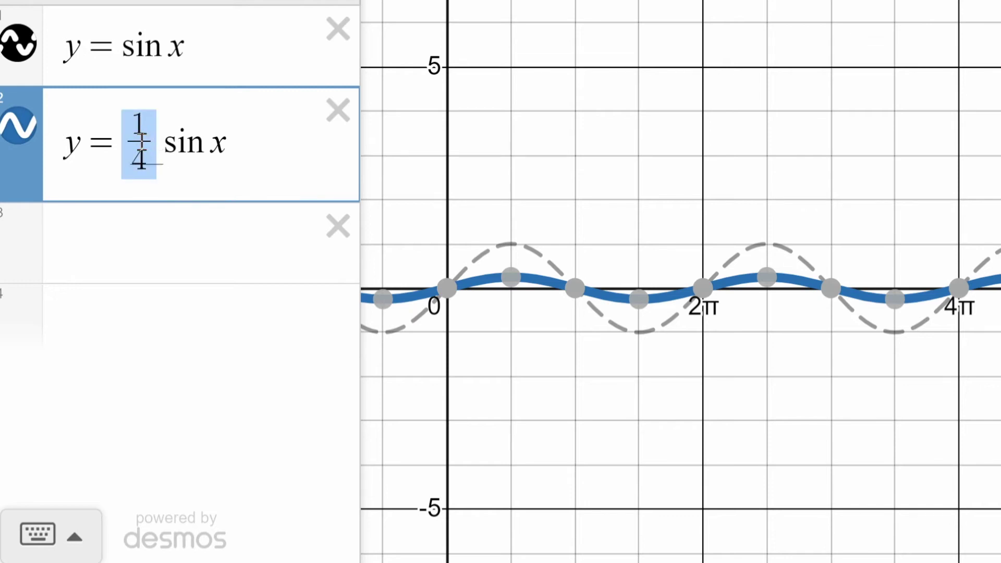
{"action": "type", "text": "a"}
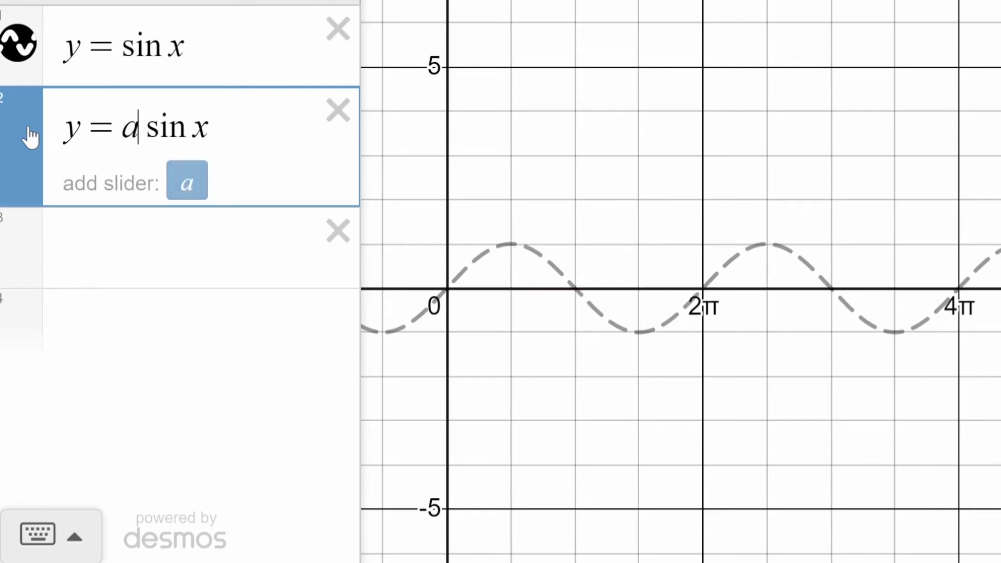
{"action": "left_click", "coordinate": [186, 193]}
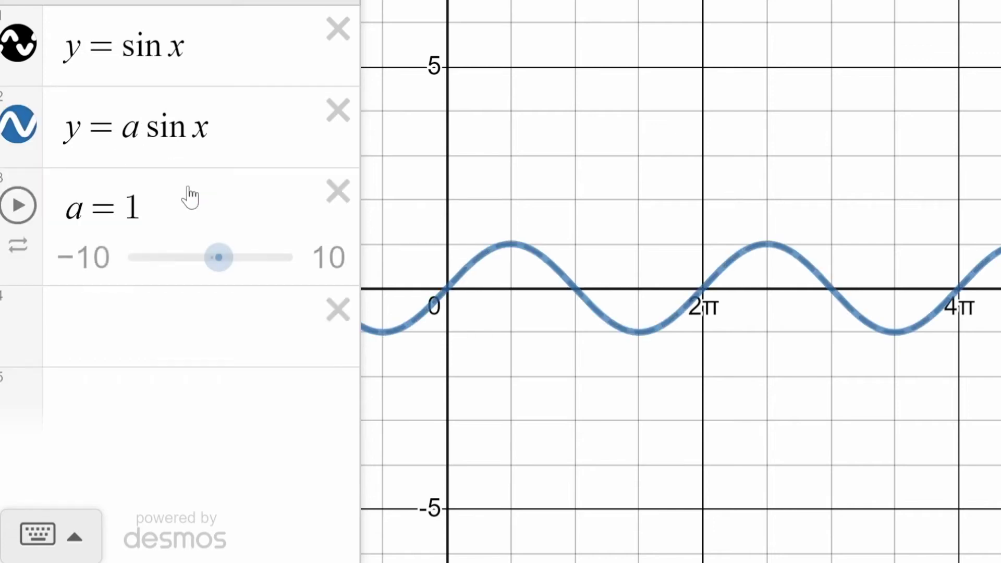
Step: Drag slider a through values such as 3 and 0, finishing at −1
{"action": "left_click", "coordinate": [220, 258]}
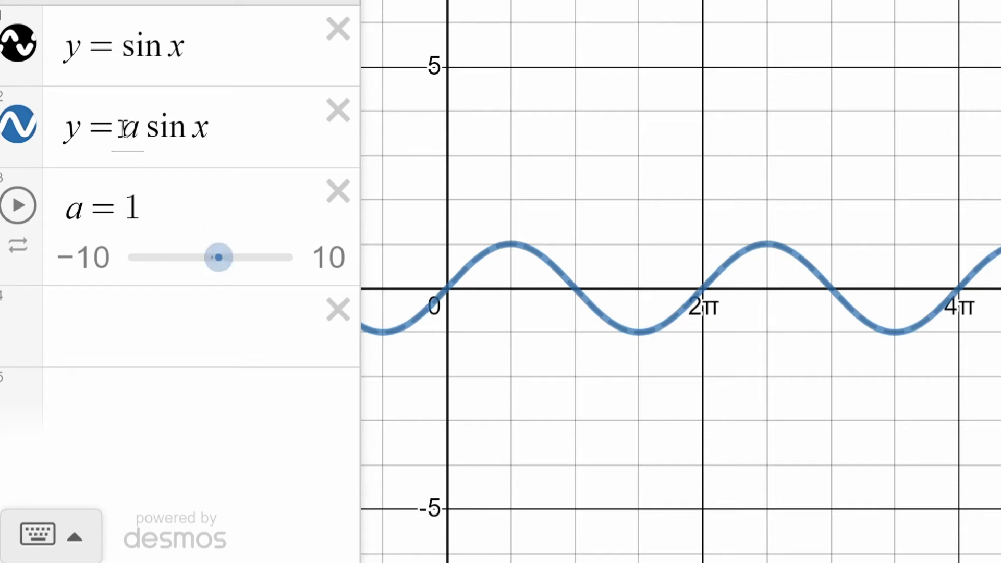
{"action": "mouse_move", "coordinate": [217, 257]}
{"action": "left_mouse_down"}
{"action": "mouse_move", "coordinate": [263, 277]}
{"action": "mouse_move", "coordinate": [215, 275]}
{"action": "left_mouse_up"}
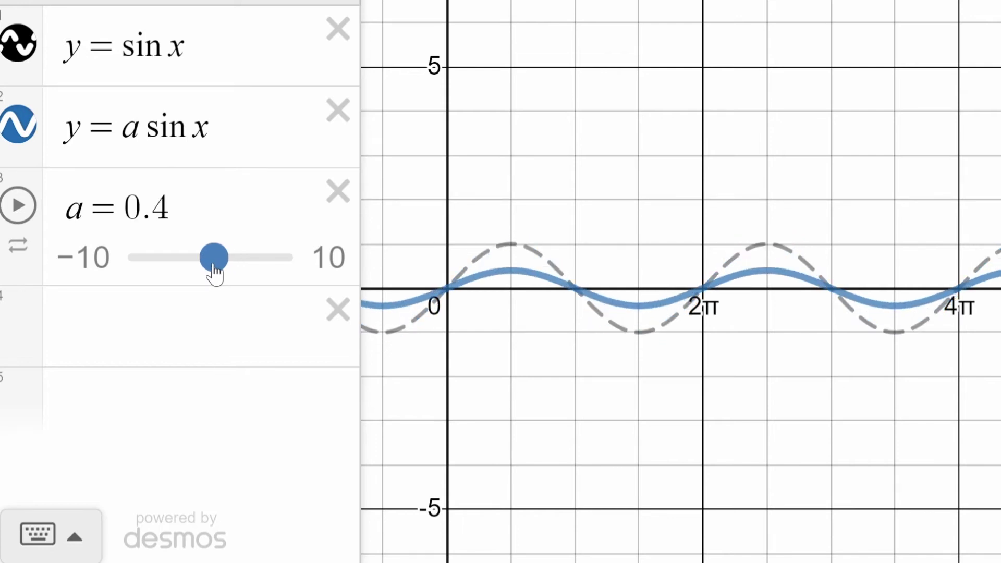
{"action": "mouse_move", "coordinate": [214, 273]}
{"action": "left_mouse_down"}
{"action": "mouse_move", "coordinate": [245, 277]}
{"action": "mouse_move", "coordinate": [212, 277]}
{"action": "left_mouse_up"}
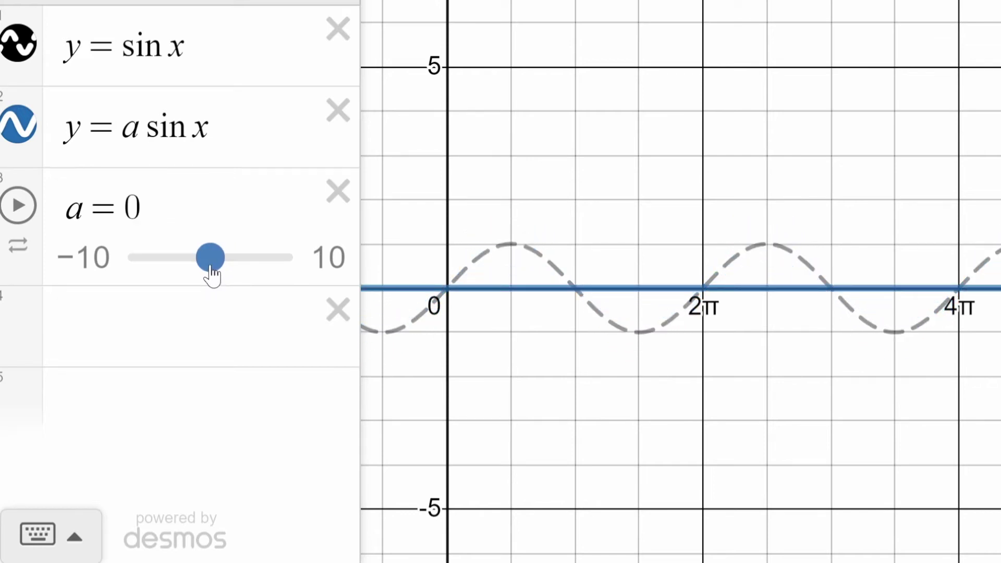
{"action": "left_click_drag", "start_coordinate": [212, 276], "coordinate": [204, 245]}
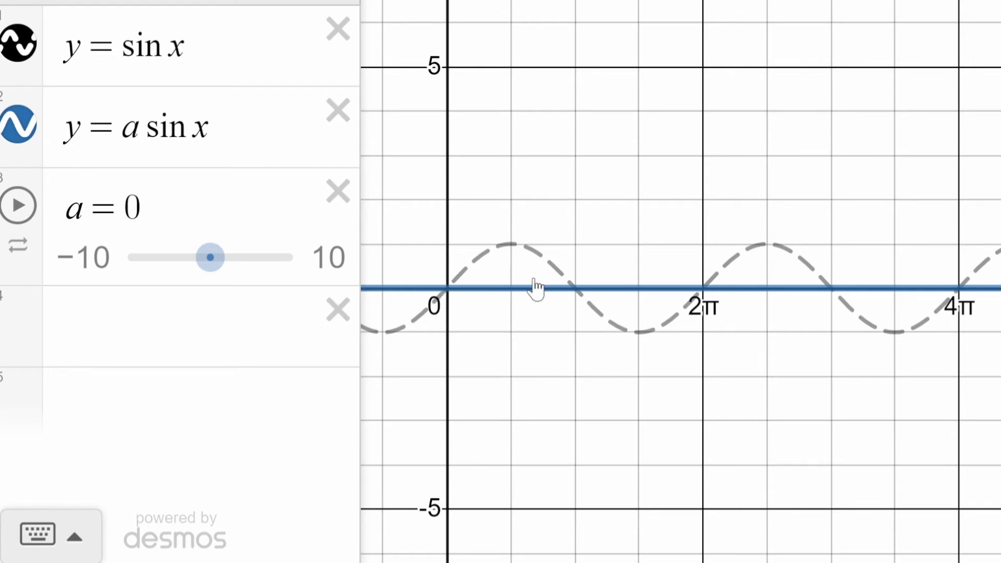
{"action": "left_click", "coordinate": [212, 266]}
{"action": "left_click_drag", "start_coordinate": [211, 268], "coordinate": [204, 269]}
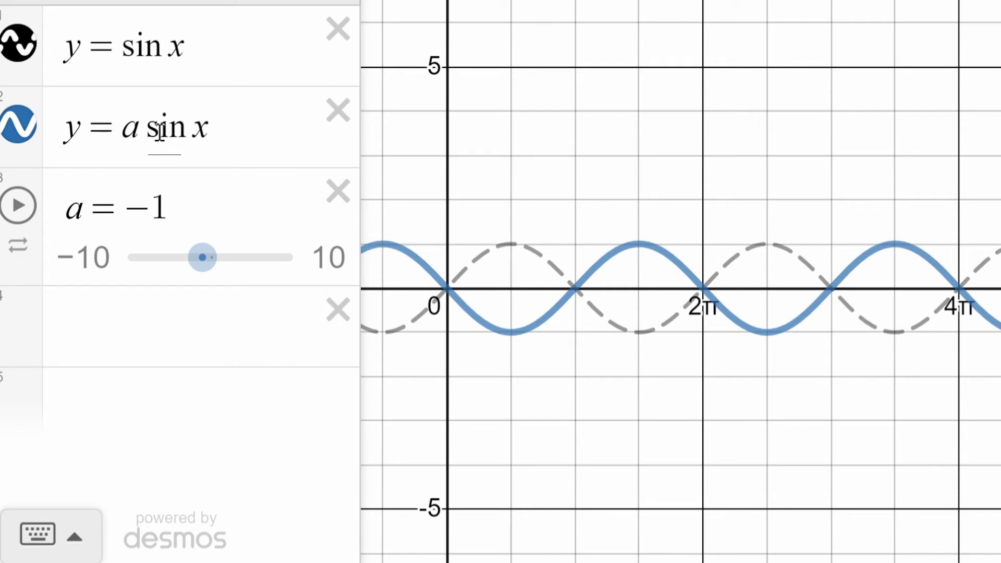
Step: Label the peaks and troughs of sin x and the reflected curve, then set a to −3
{"action": "left_click", "coordinate": [511, 244]}
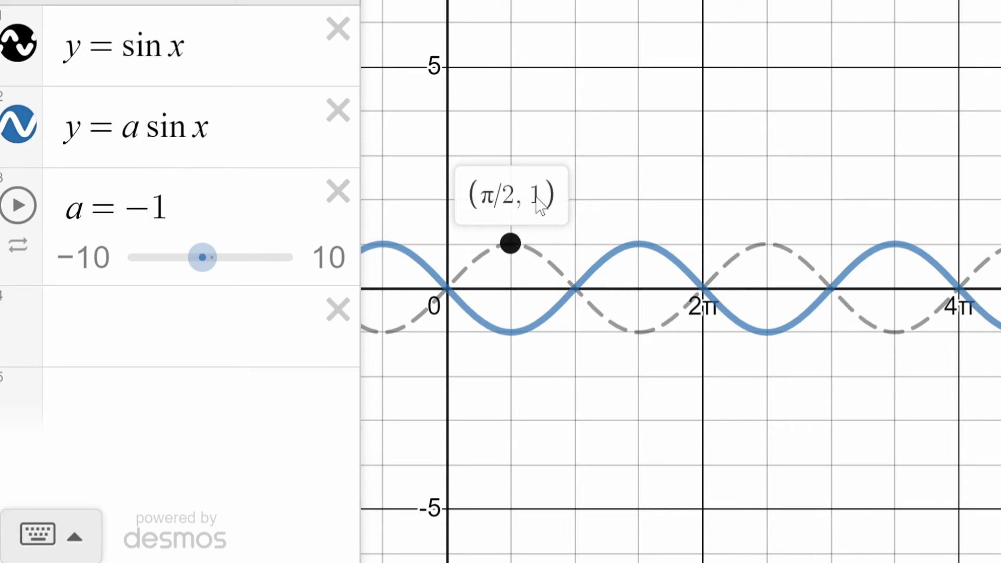
{"action": "left_click", "coordinate": [512, 333]}
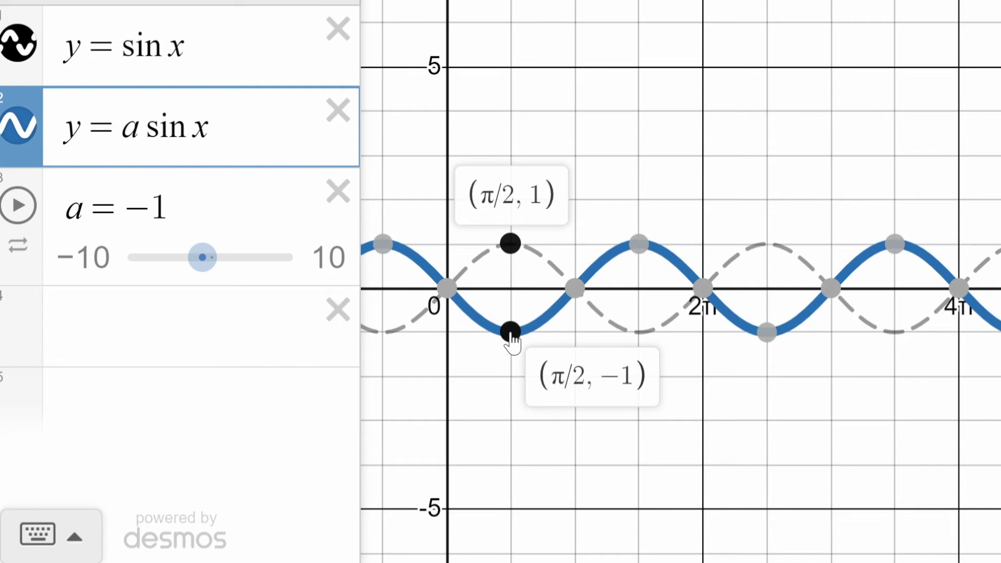
{"action": "left_click", "coordinate": [638, 332]}
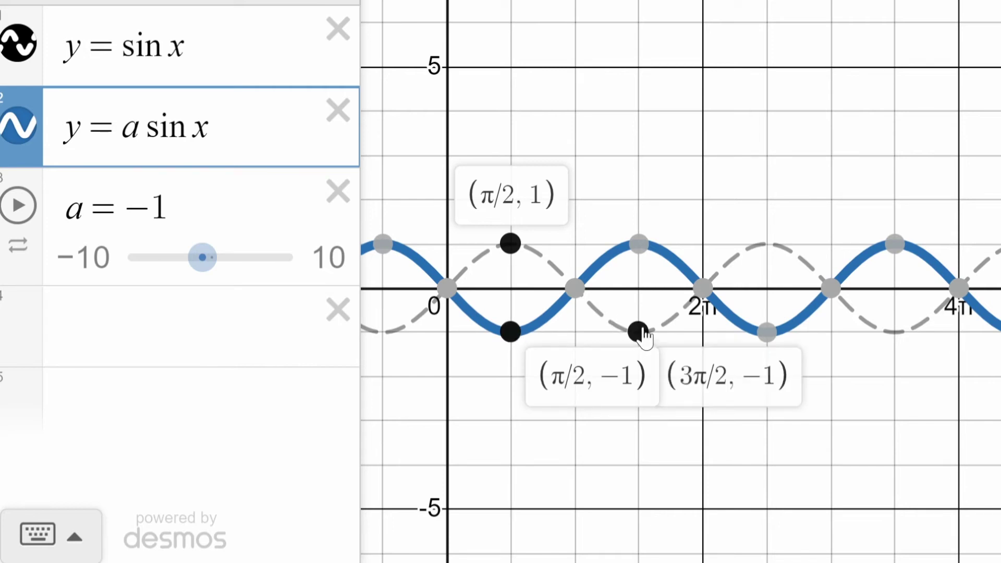
{"action": "left_click", "coordinate": [646, 253]}
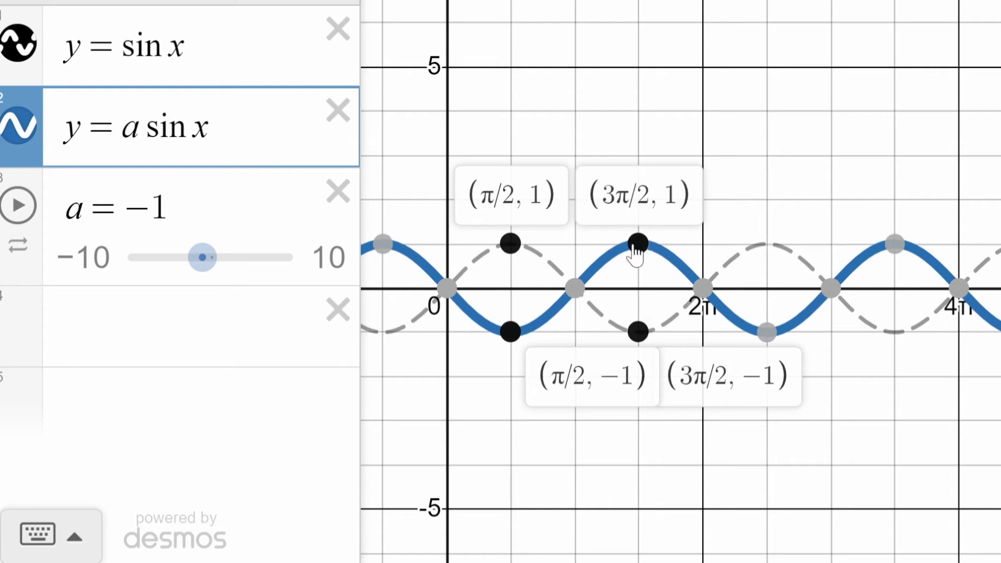
{"action": "left_click_drag", "start_coordinate": [207, 269], "coordinate": [192, 269]}
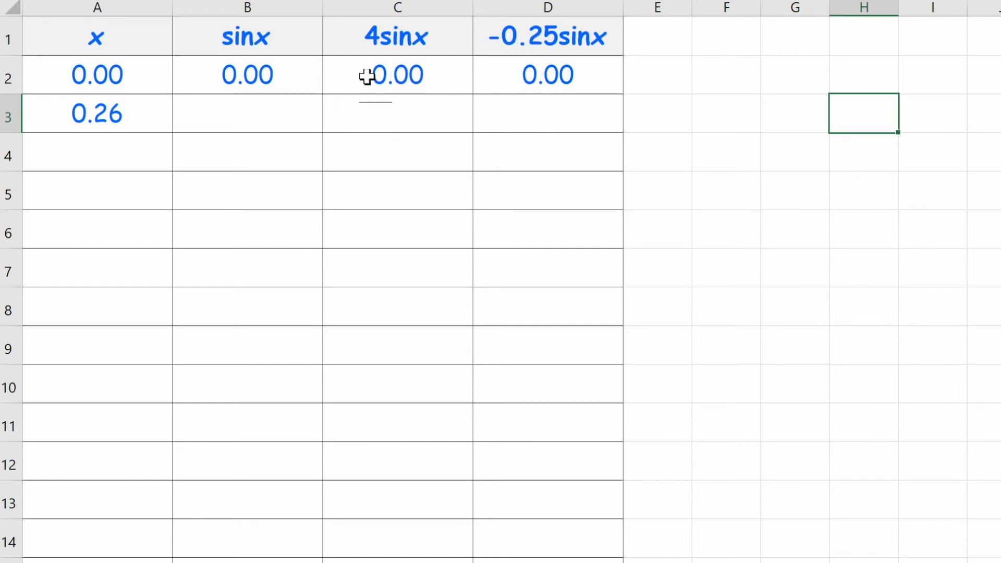
Step: Fill the x and sinx columns down to row 14, with x running 0.00 to 3.14
{"action": "left_click", "coordinate": [249, 79]}
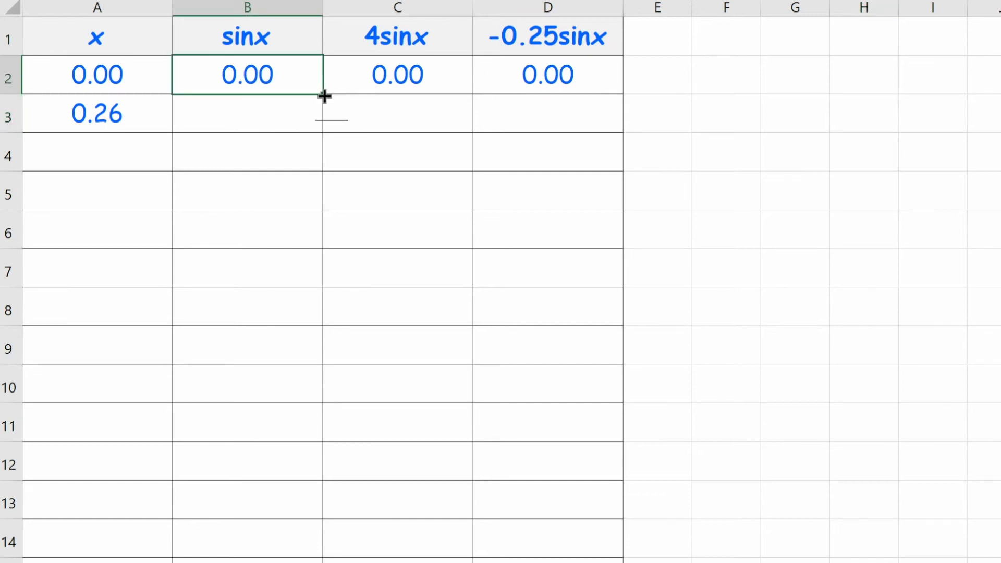
{"action": "left_click_drag", "start_coordinate": [324, 99], "coordinate": [324, 128]}
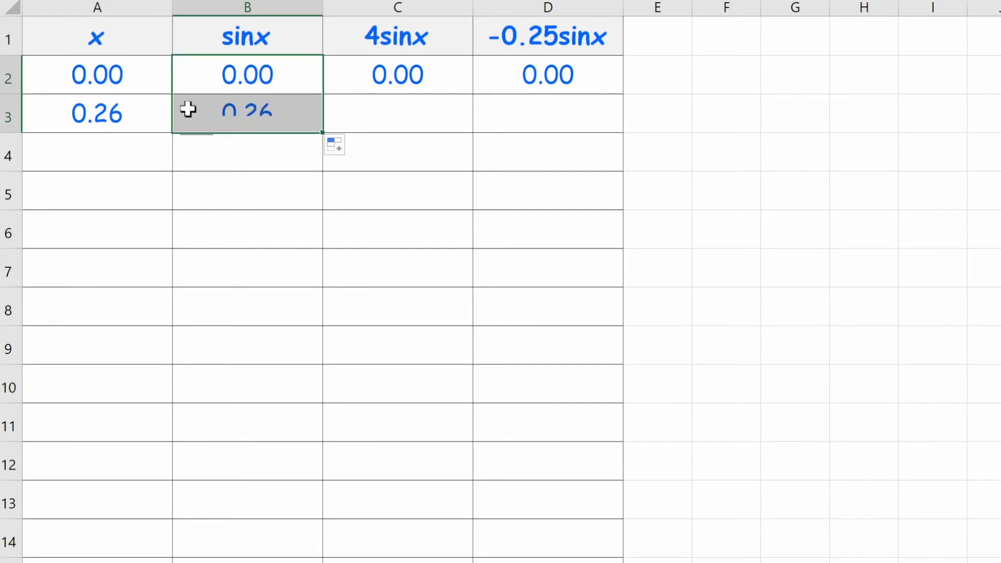
{"action": "left_click_drag", "start_coordinate": [112, 112], "coordinate": [201, 121]}
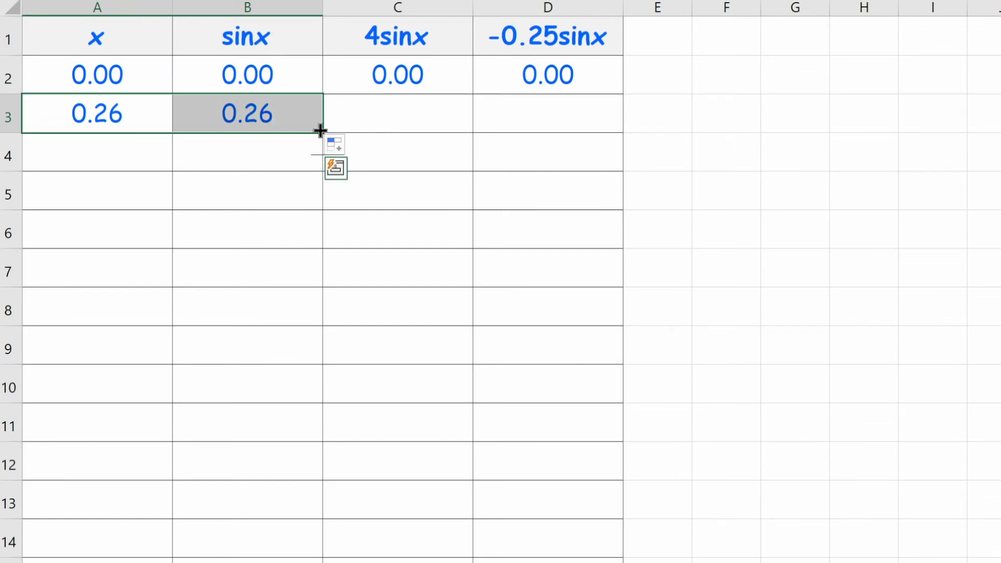
{"action": "left_click_drag", "start_coordinate": [324, 131], "coordinate": [319, 541]}
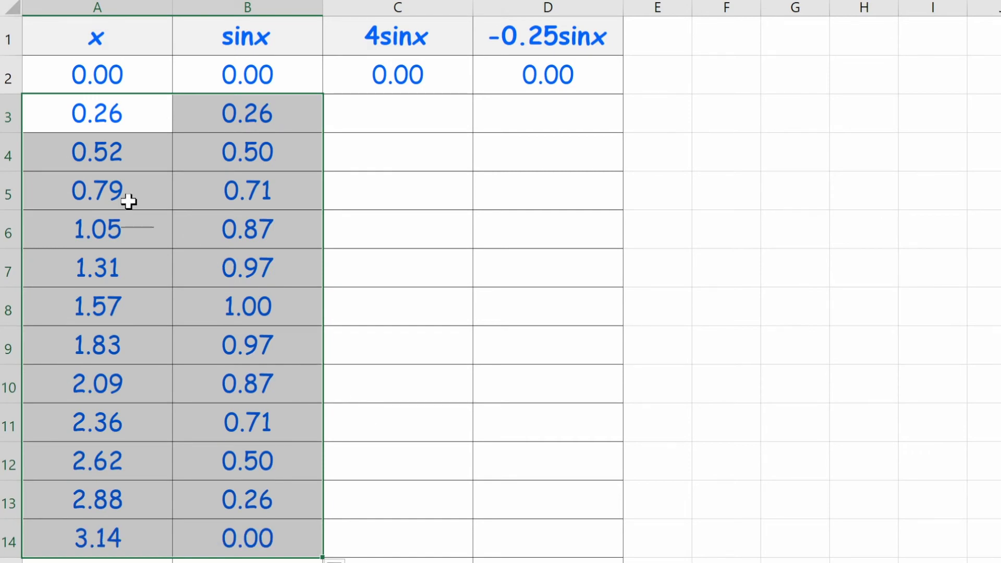
{"action": "left_click", "coordinate": [113, 146]}
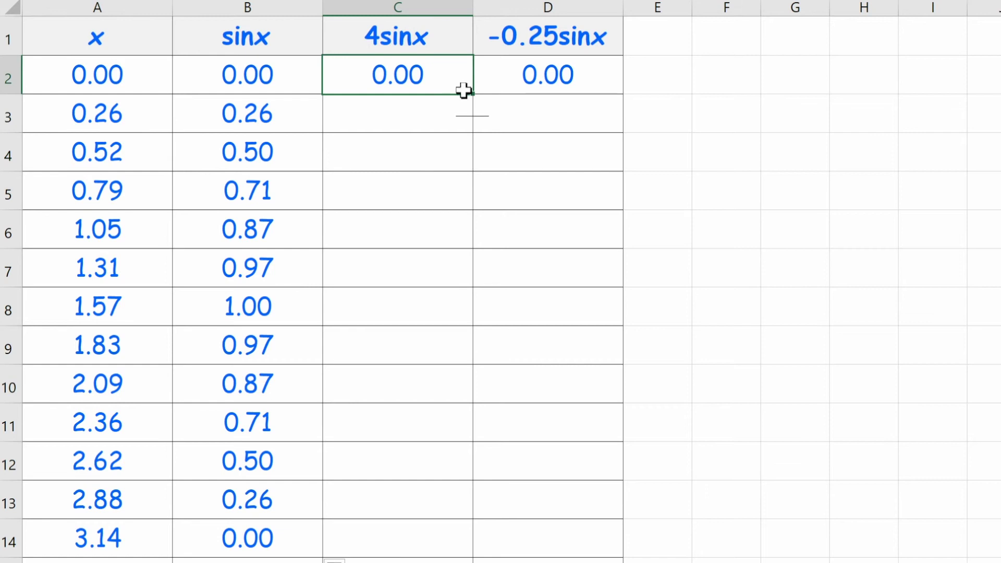
Step: Fill the 4sinx and -0.25sinx formulas from C2 and D2 down to row 14, then check B3 and D3
{"action": "left_click_drag", "start_coordinate": [472, 93], "coordinate": [460, 544]}
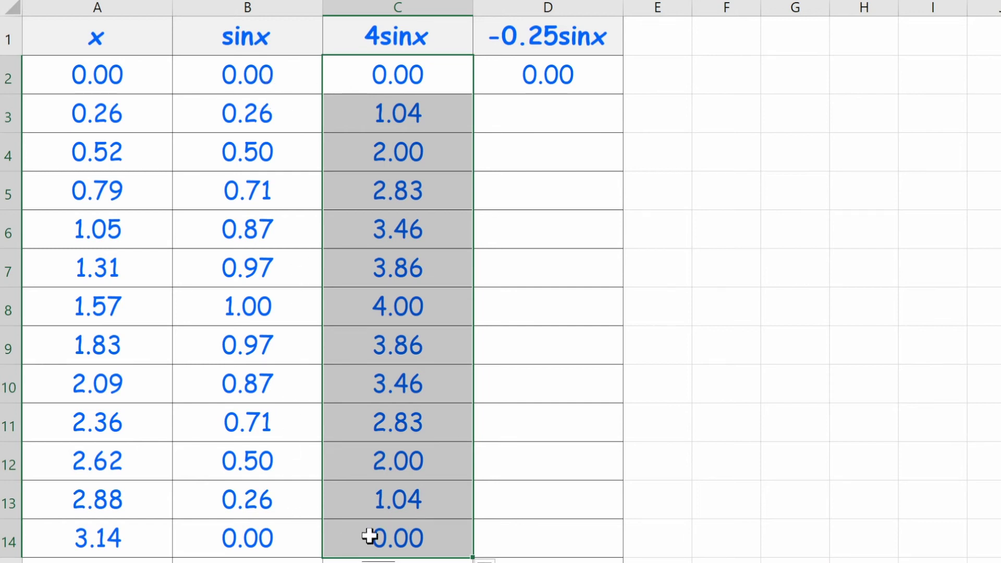
{"action": "left_click", "coordinate": [537, 89]}
{"action": "left_click_drag", "start_coordinate": [622, 91], "coordinate": [593, 556]}
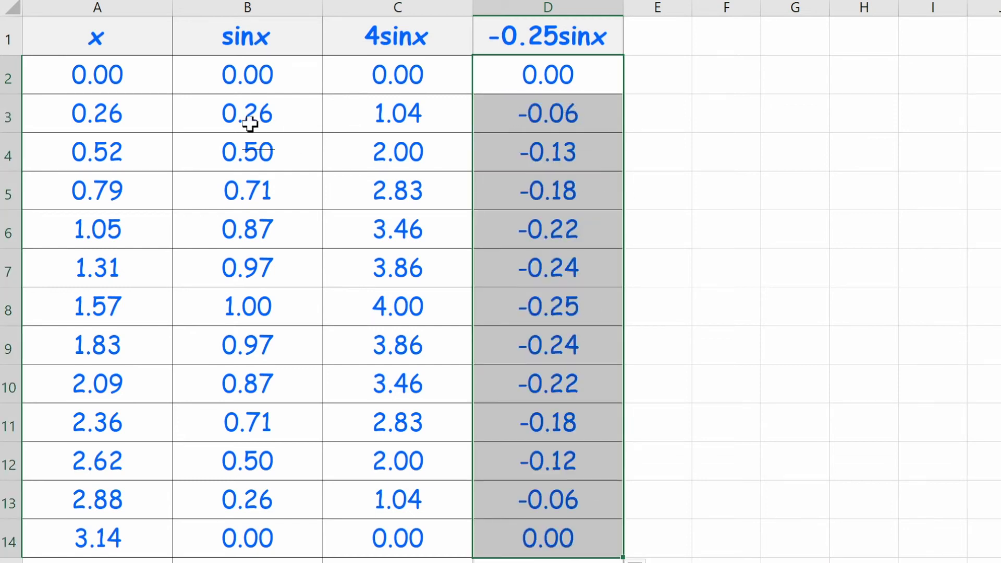
{"action": "left_click_drag", "start_coordinate": [250, 114], "coordinate": [261, 112]}
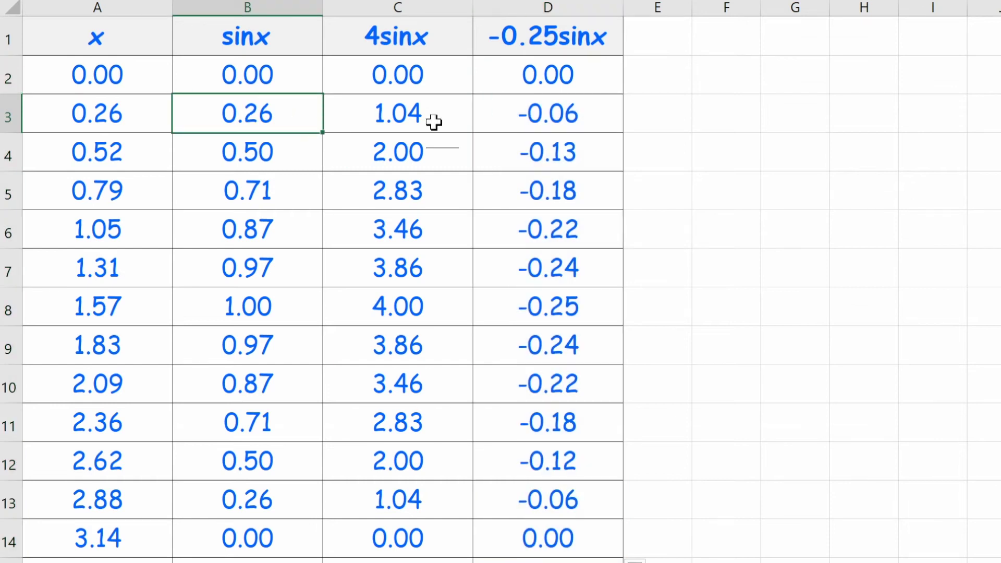
{"action": "left_click", "coordinate": [539, 114]}
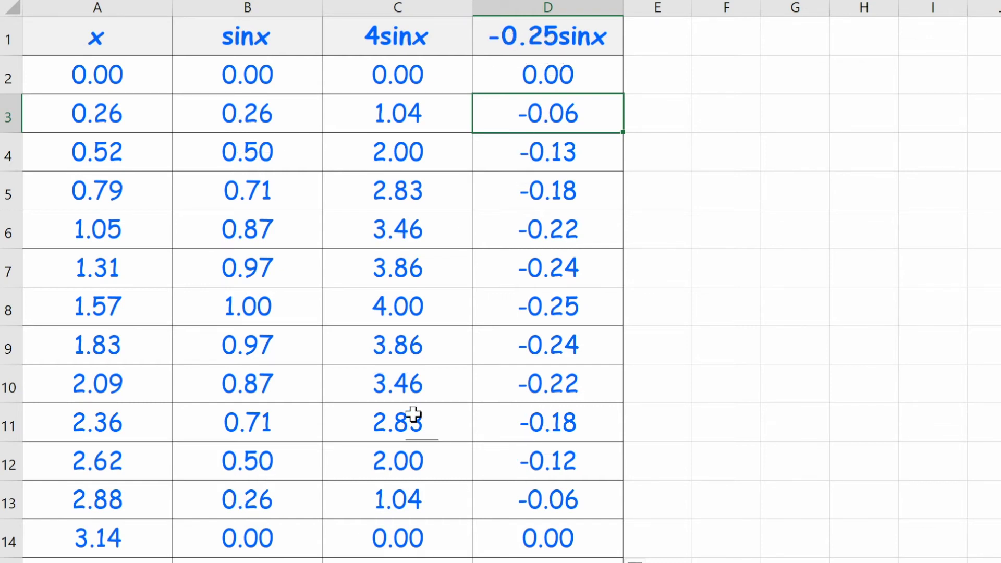
Step: Extend the table from row 14 down to row 23 so x reaches 5.50
{"action": "scroll", "coordinate": [426, 412], "scroll_direction": "down", "scroll_amount": 3}
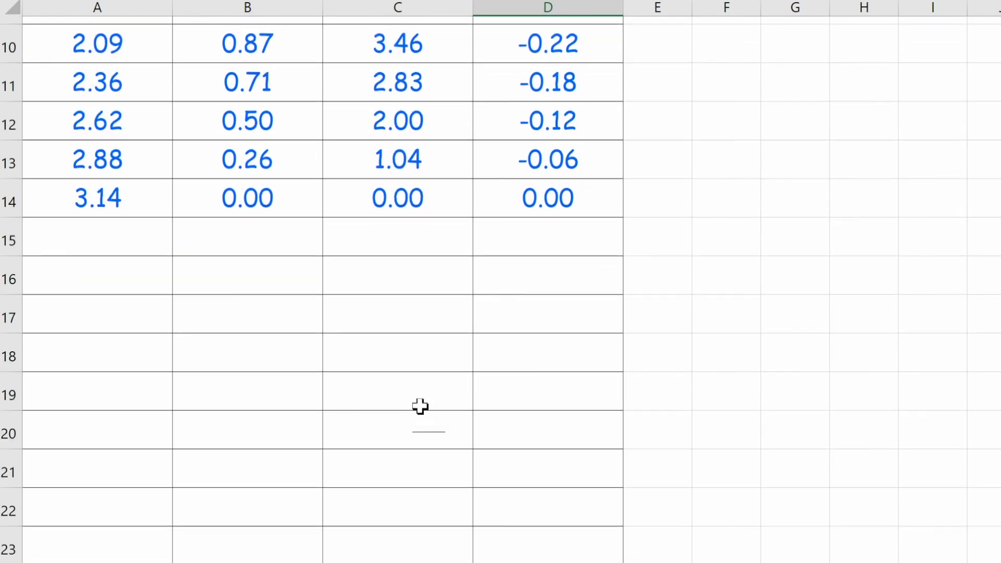
{"action": "left_click_drag", "start_coordinate": [145, 199], "coordinate": [624, 556]}
{"action": "left_click", "coordinate": [341, 299]}
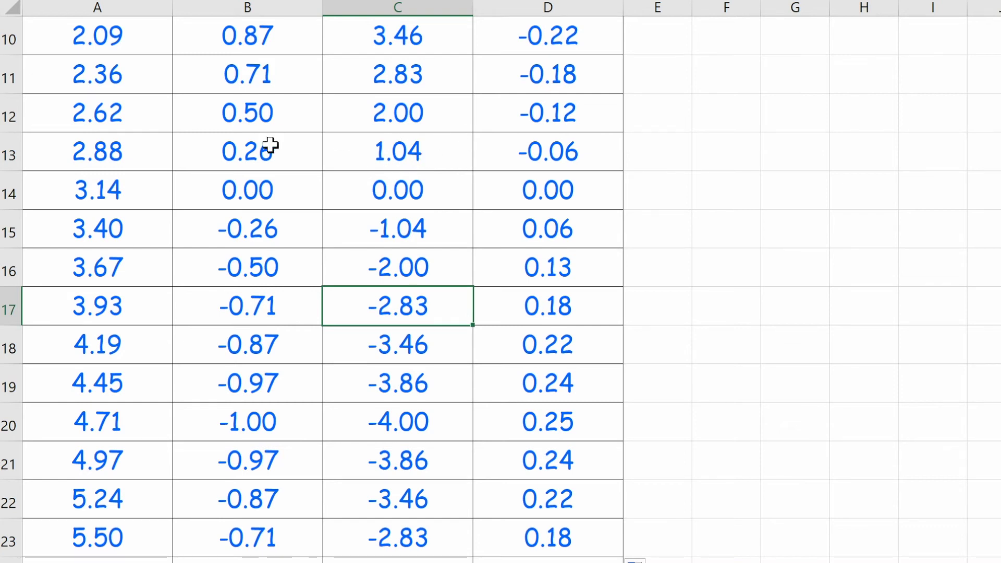
{"action": "scroll", "coordinate": [425, 161], "scroll_direction": "up", "scroll_amount": 3}
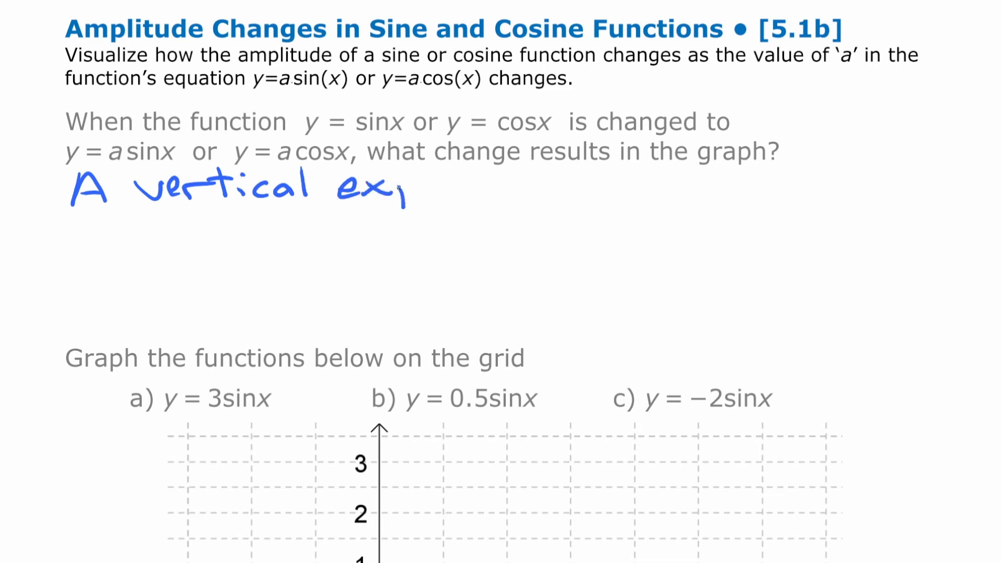
Step: Handwrite 'A vertical expansion when |a|>1 or a vertica…', continuing onto a second line
{"action": "left_click_drag", "start_coordinate": [516, 182], "coordinate": [561, 195]}
{"action": "left_click_drag", "start_coordinate": [589, 187], "coordinate": [593, 193]}
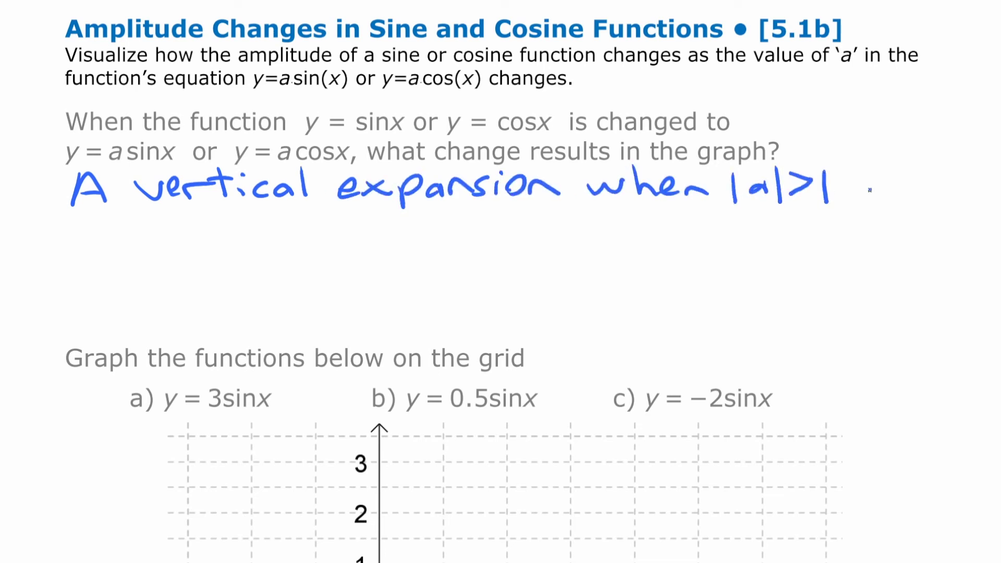
{"action": "left_click_drag", "start_coordinate": [138, 224], "coordinate": [162, 223]}
{"action": "left_click_drag", "start_coordinate": [168, 234], "coordinate": [212, 229]}
{"action": "left_click_drag", "start_coordinate": [218, 212], "coordinate": [224, 239]}
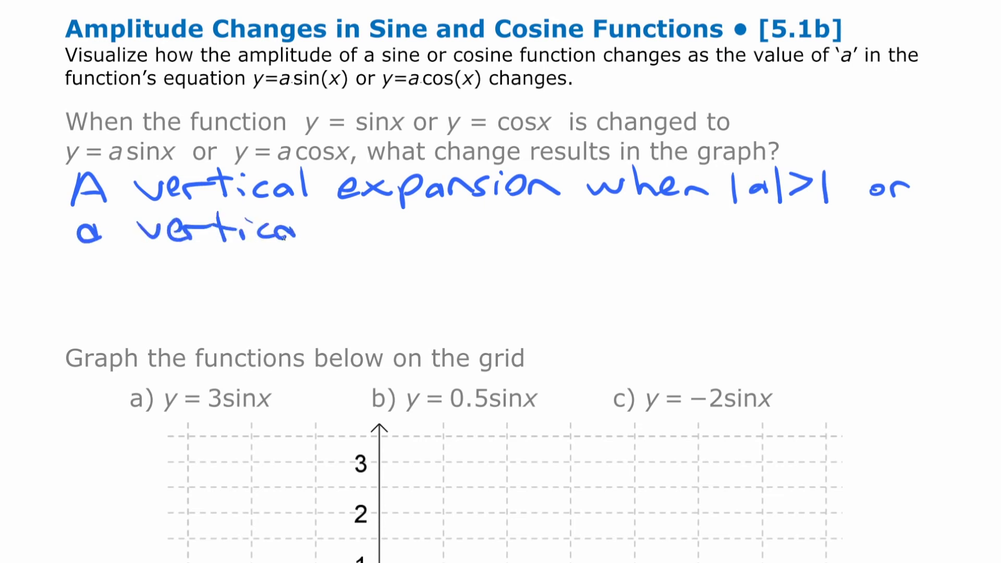